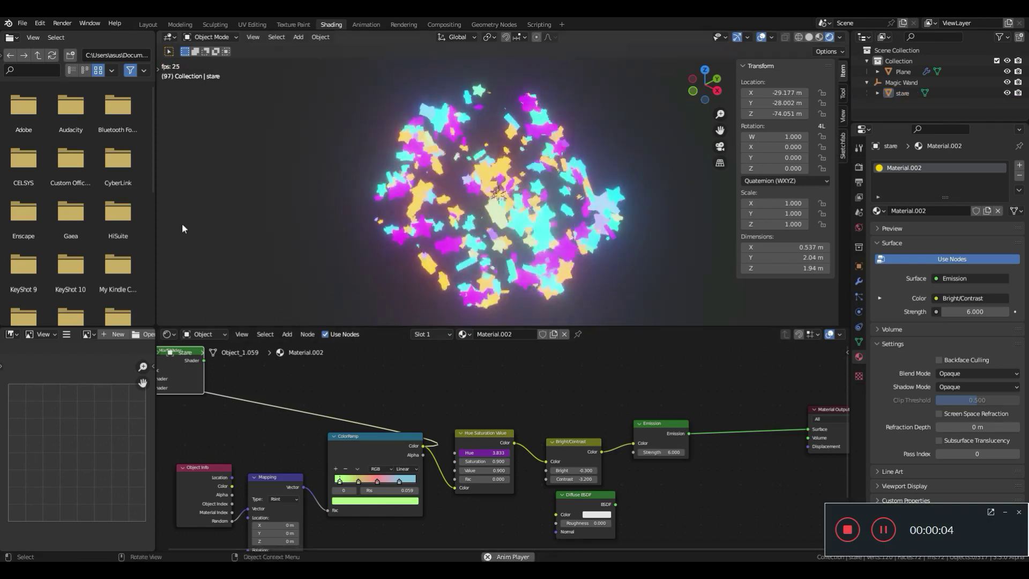
Preview the finished star setup in the Geometry Nodes and Layout workspaces, then select the Plane
left_click(482, 25)
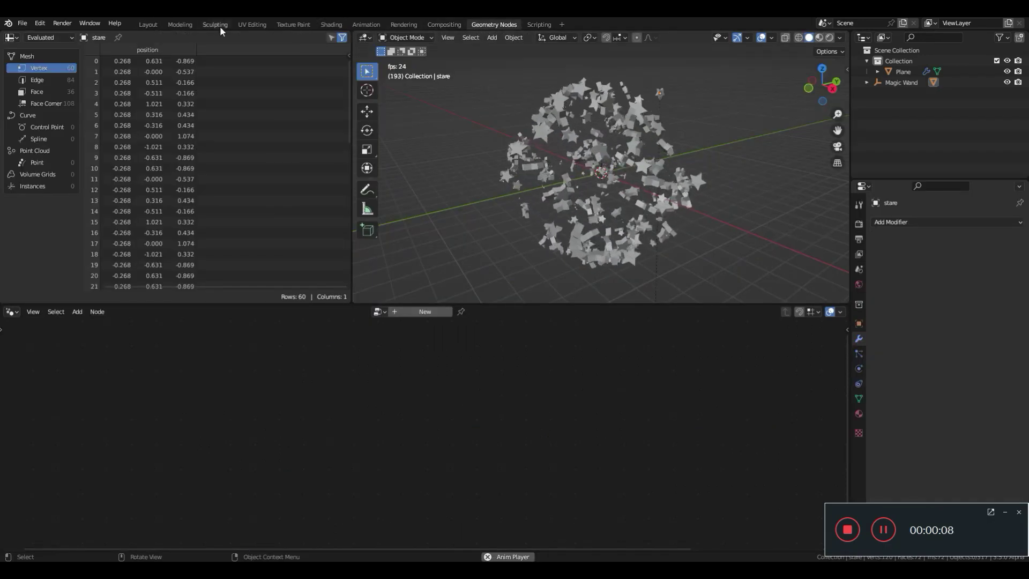
left_click(148, 24)
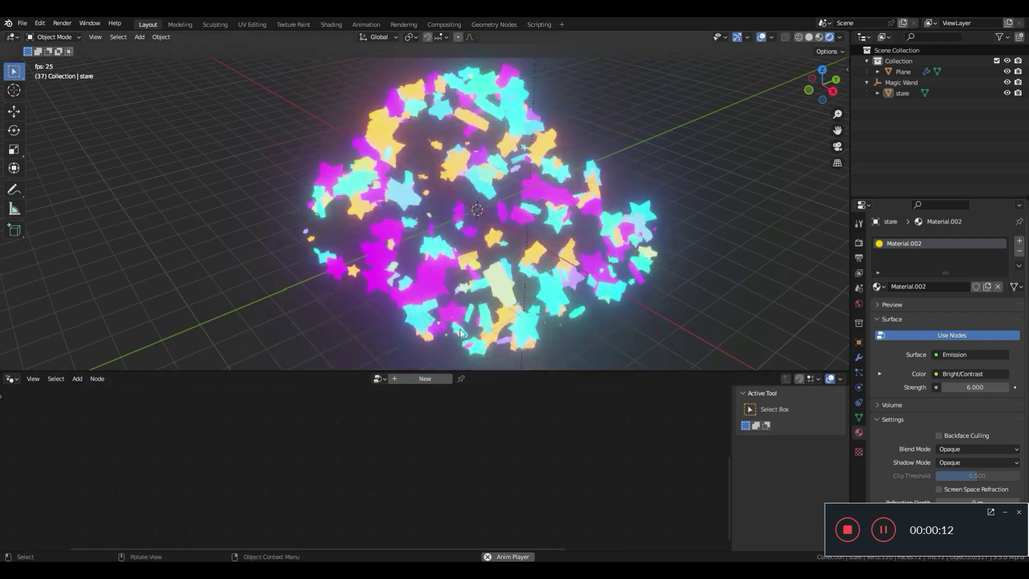
left_click(563, 272)
Rewire the Multiply node links, moving the Z link and dropping Vector Rotate's Angle link
left_click_drag(298, 514, 374, 475)
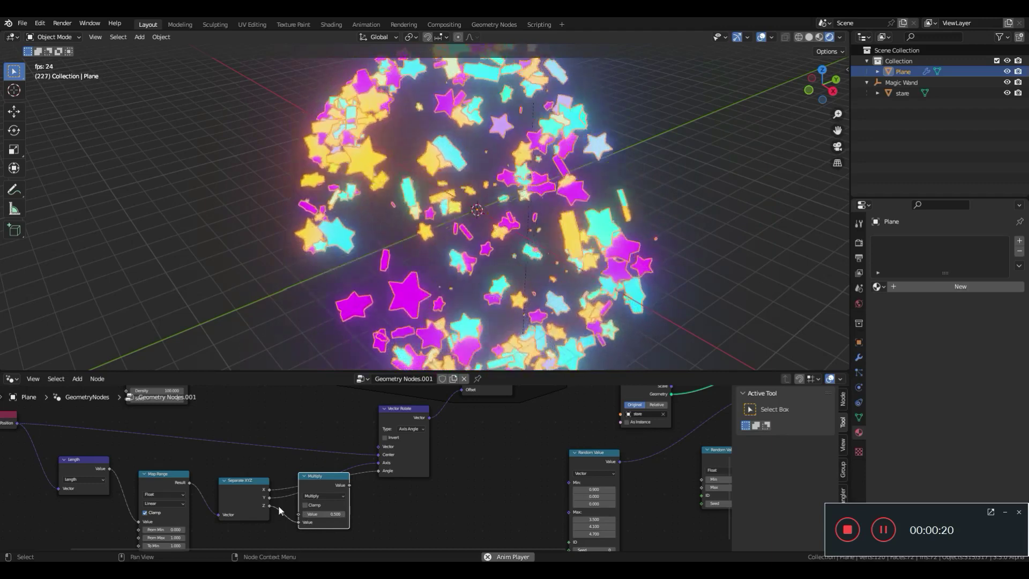
left_click_drag(298, 522, 298, 514)
left_click_drag(379, 471, 298, 523)
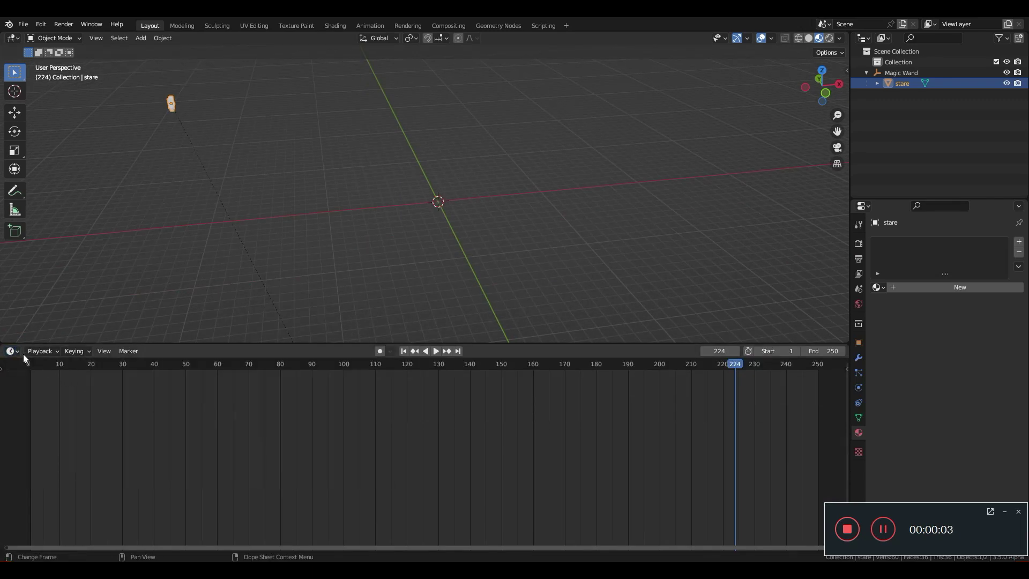
Turn the bottom area into a Geometry Node Editor and add an enlarged Plane
left_click(13, 351)
left_click(48, 440)
key("shift+a")
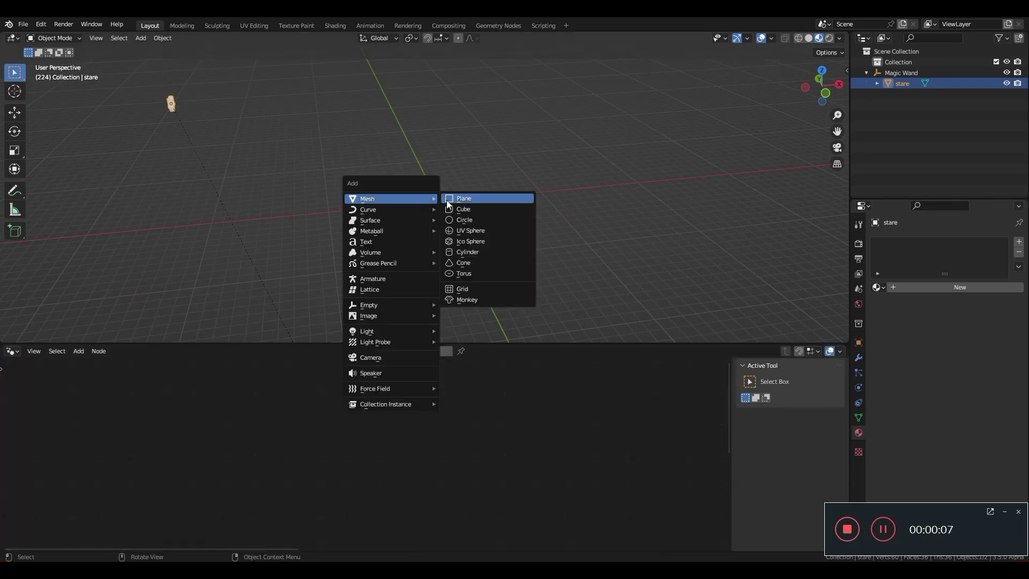
left_click(459, 198)
key("s")
key("Return")
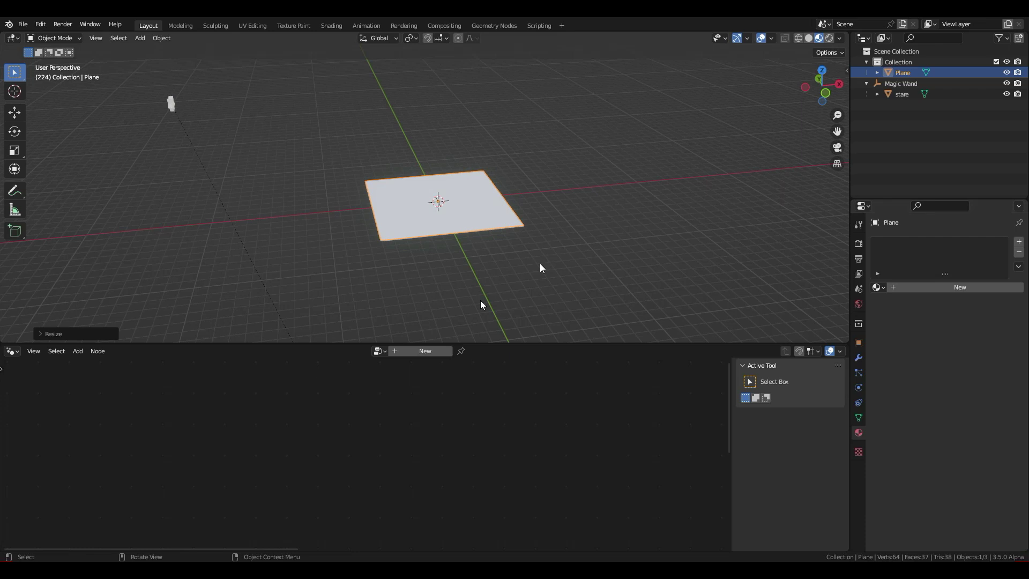
Create a new geometry node group with Simulation Input and Output nodes
key("shift+a")
left_click(408, 354)
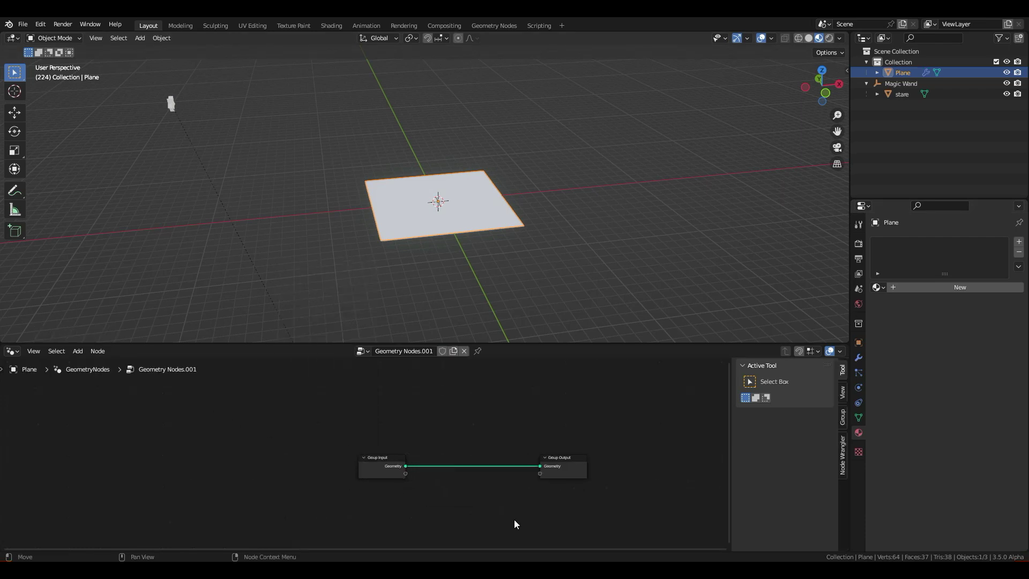
key("shift+a")
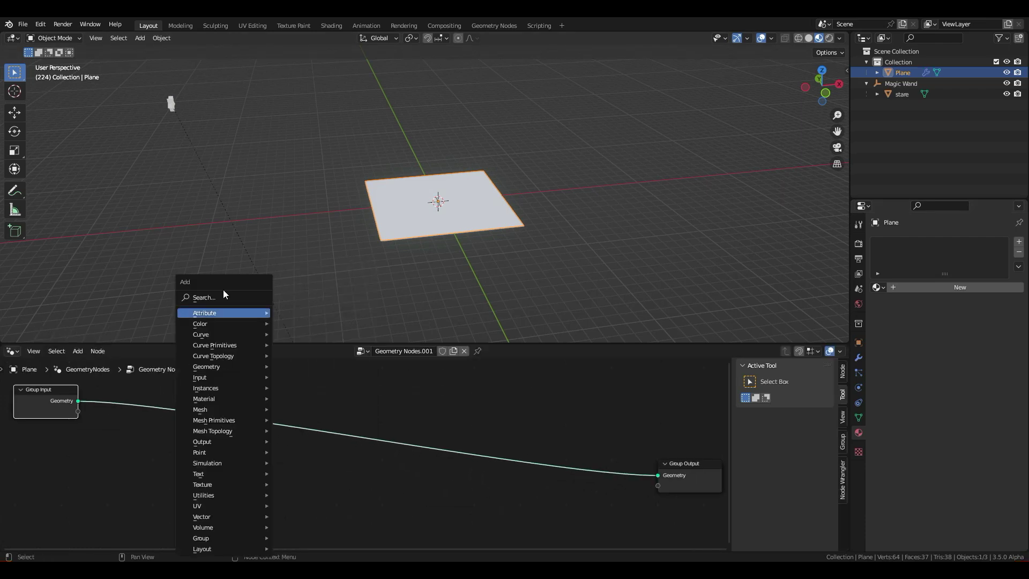
left_click(311, 463)
left_click(383, 461)
key("shift+a")
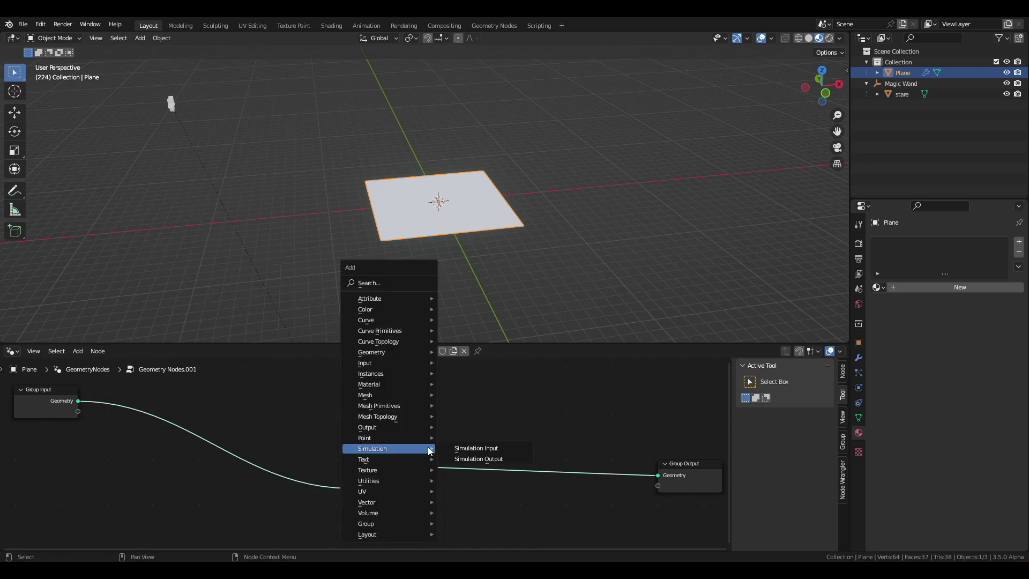
left_click(450, 459)
left_click_drag(363, 451, 302, 443)
Add a Curve Circle node feeding the simulation input, plus a Fillet Curve node
key("shift+a")
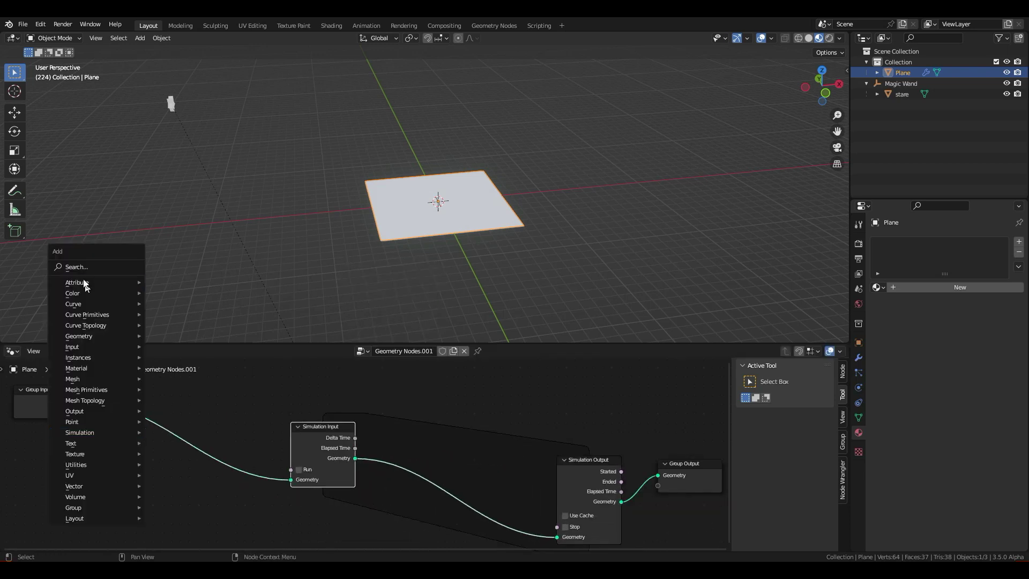
left_click(98, 266)
type("curv")
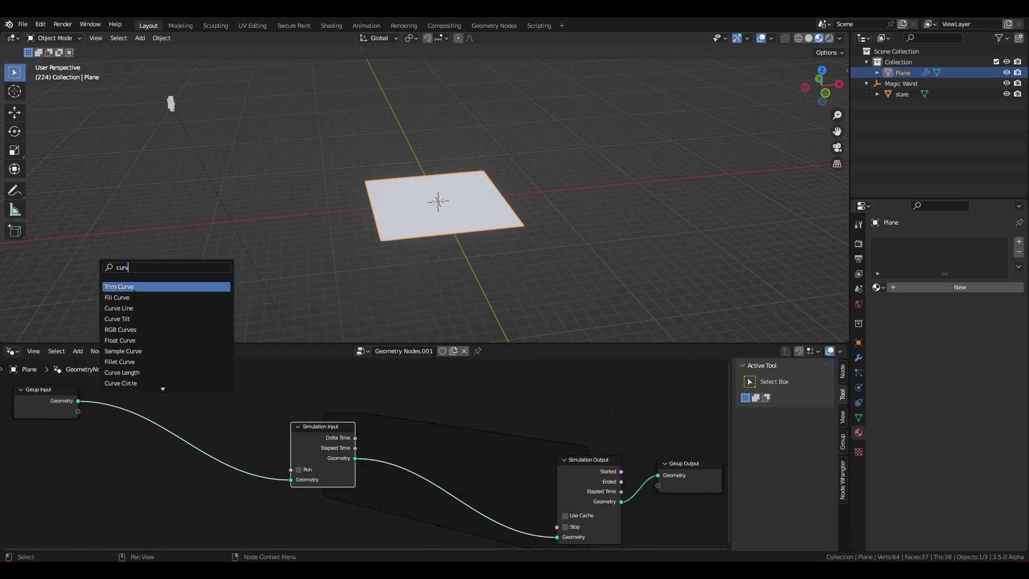
left_click(129, 383)
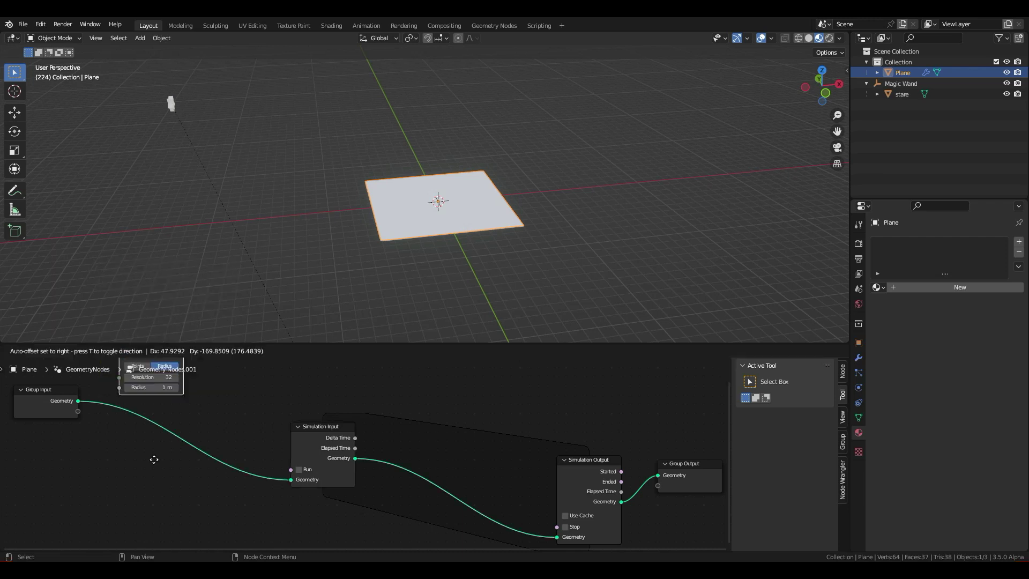
left_click(170, 498)
key("shift+a")
left_click(231, 298)
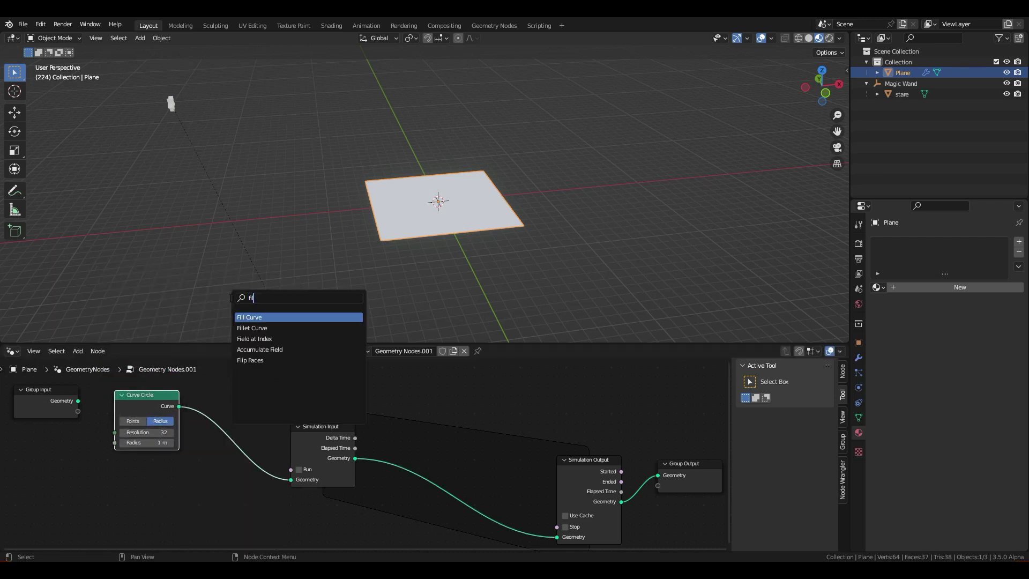
type("le")
key("Return")
Insert a Fill Curve node between Curve Circle and Simulation Input
key("shift+a")
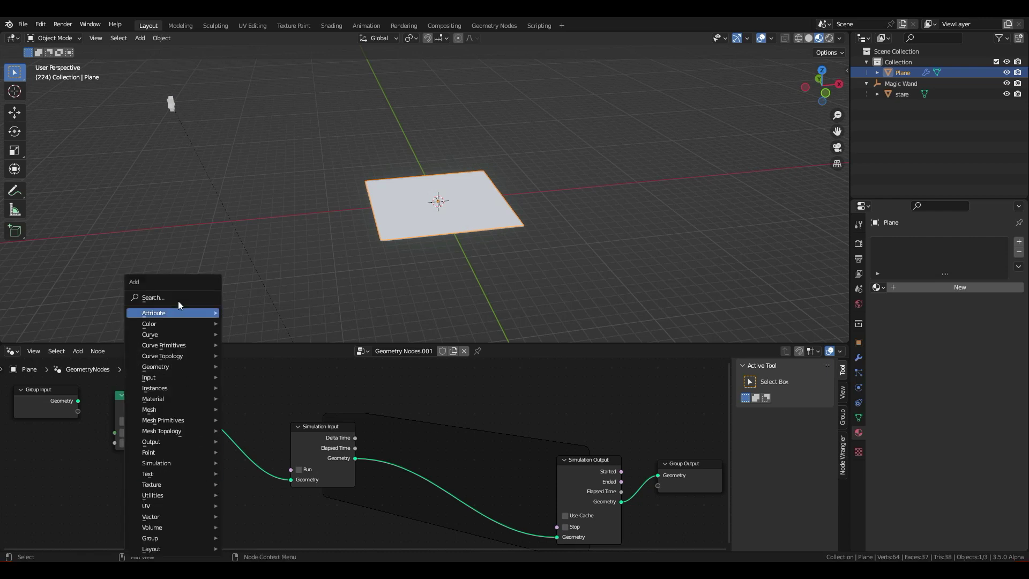
left_click(179, 300)
type("f")
key("Return")
left_click(313, 462)
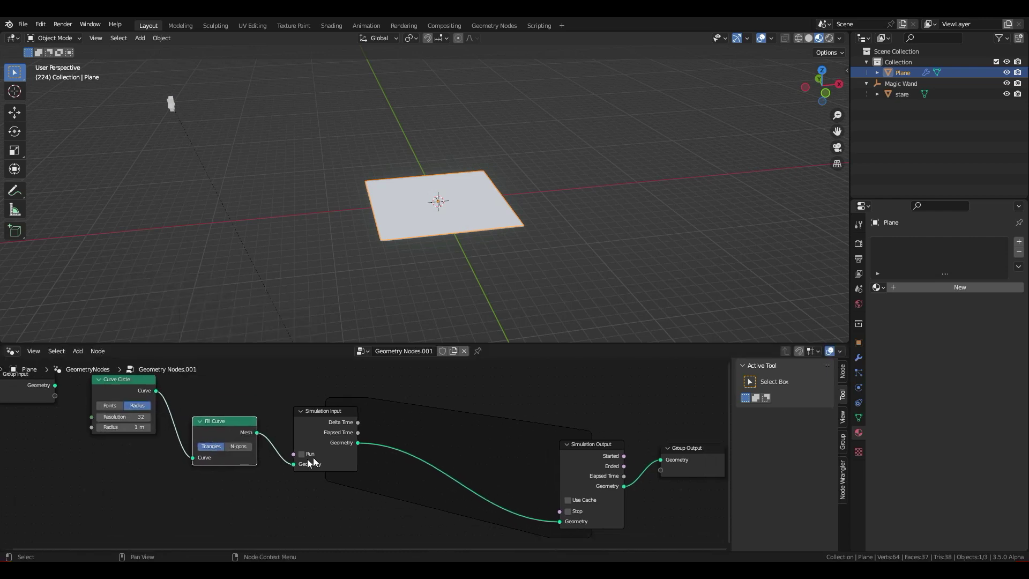
Rewind to the first frame and search 'di', cancelling an accidental Merge by Distance node
key("shift+Left")
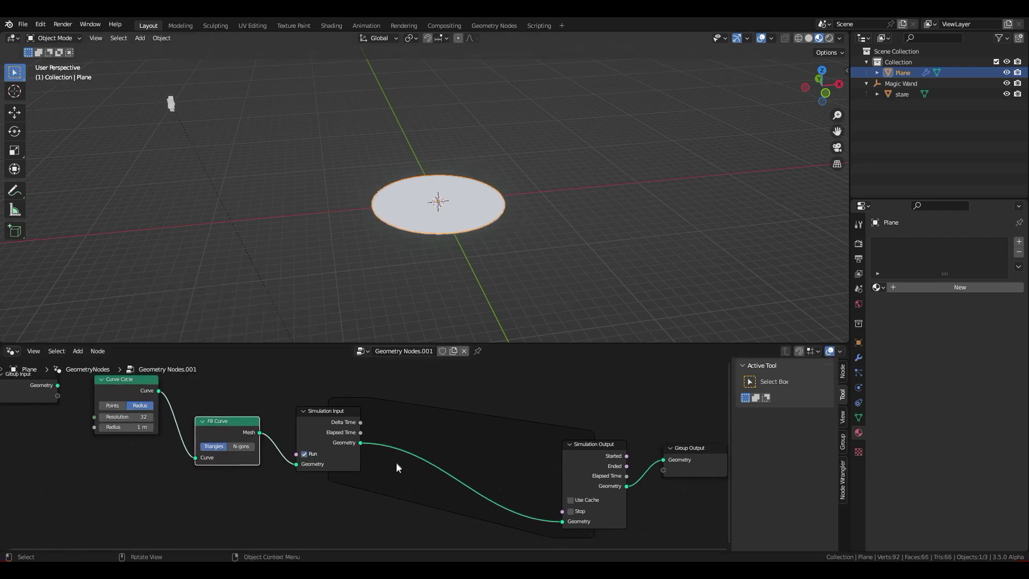
key("shift+a")
left_click(251, 294)
type("dist")
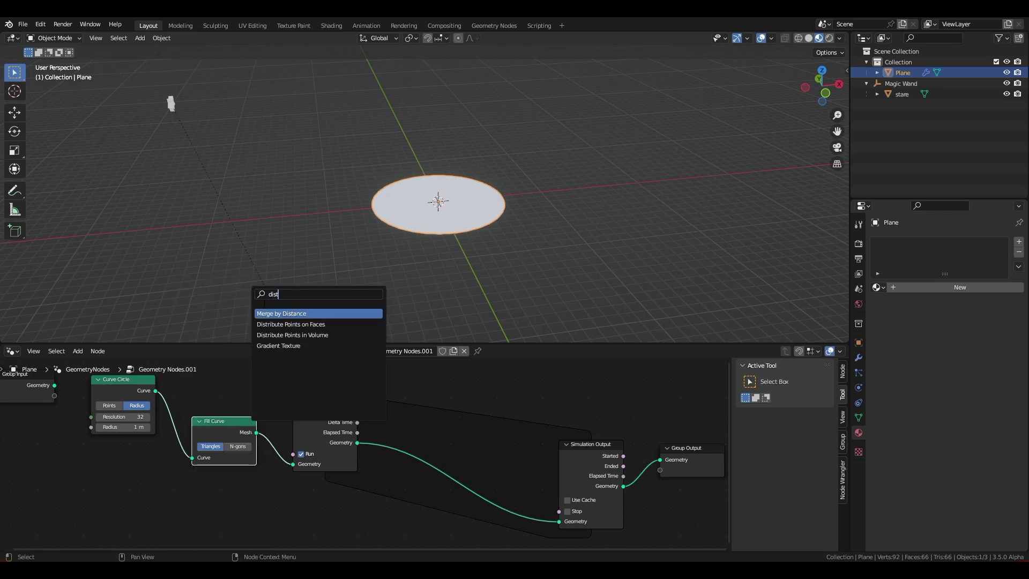
left_click(278, 317)
key("Escape")
Insert Distribute Points on Faces between Fill Curve and Simulation Input, then frame all nodes
key("shift+a")
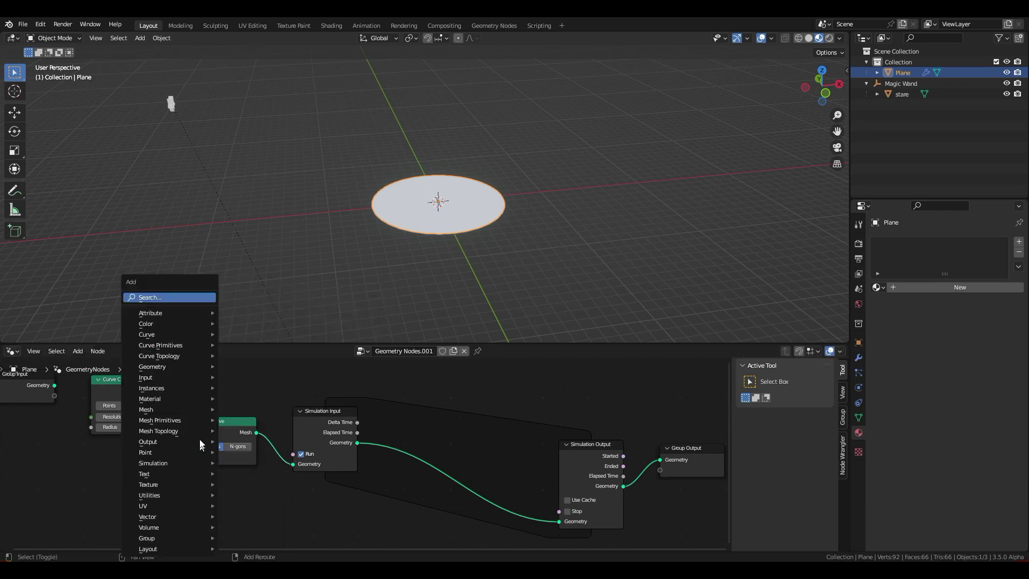
left_click(191, 298)
type("dis")
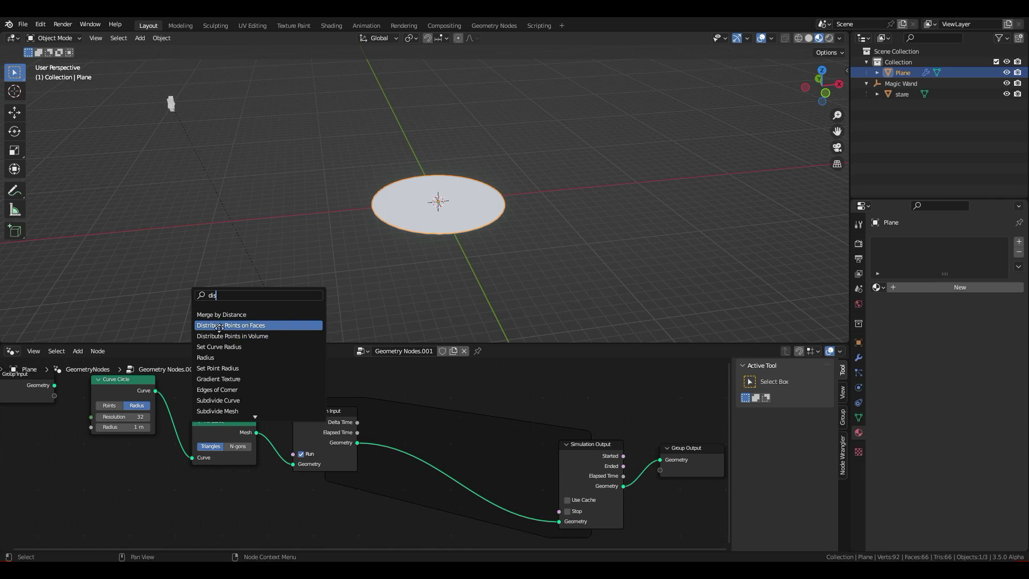
left_click(218, 326)
left_click(337, 505)
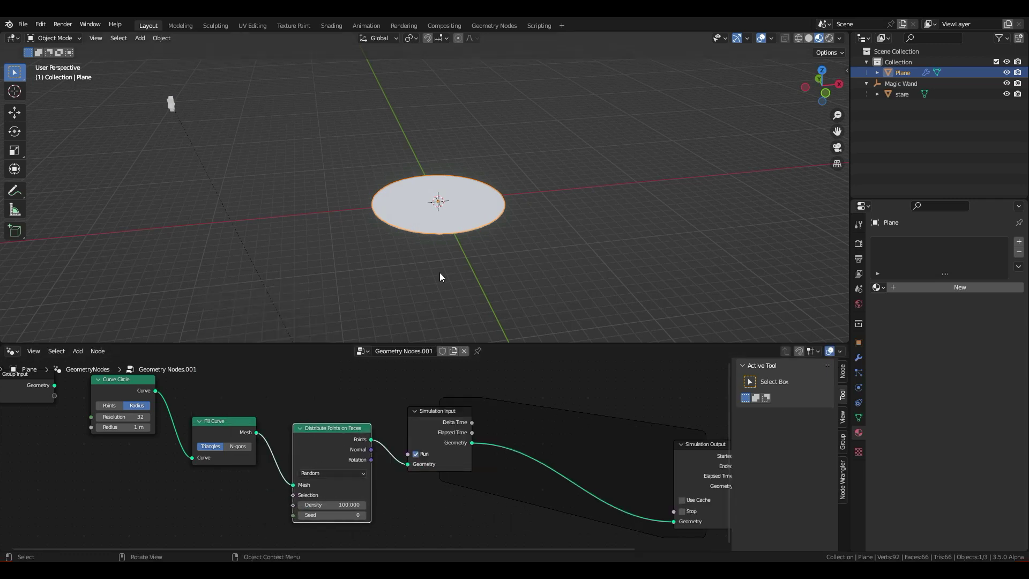
middle_click_drag(441, 262, 461, 289)
key("Home")
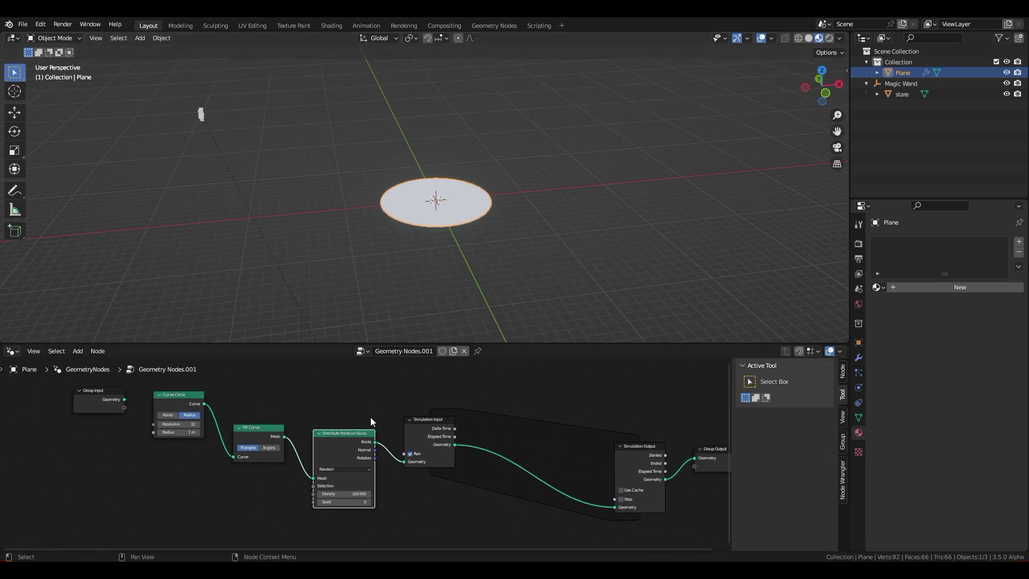
left_click(366, 25)
left_click(148, 25)
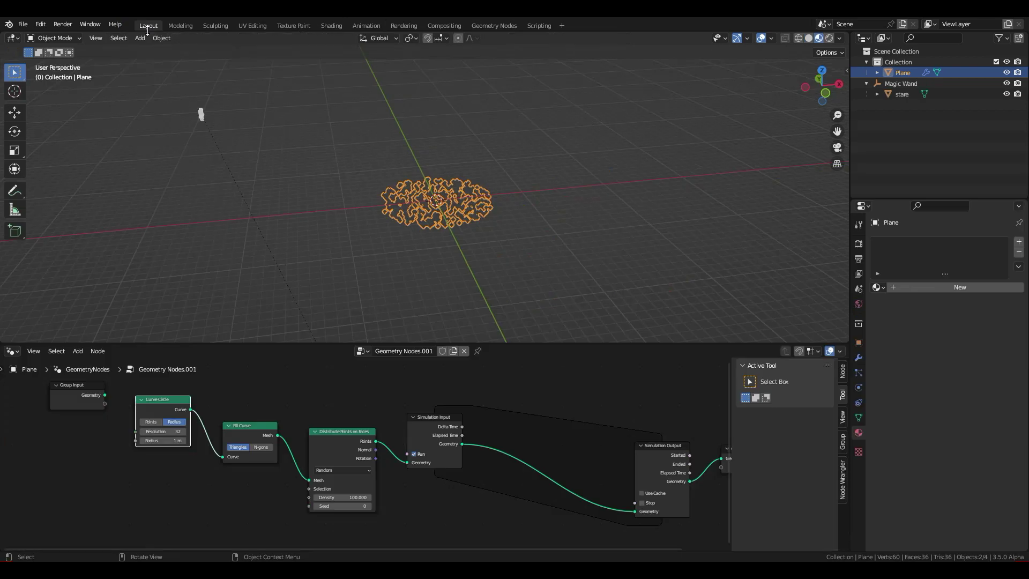
Insert a Set Position node on the simulation link and enlarge the node editor
key("shift+a")
type("set")
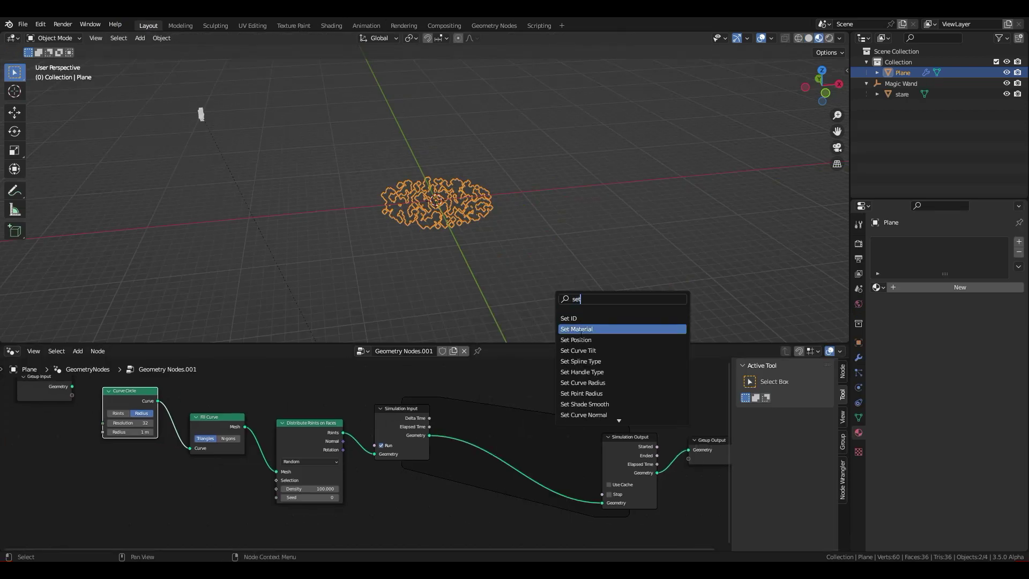
left_click(576, 339)
left_click(488, 415)
left_click_drag(511, 343, 510, 263)
middle_click_drag(321, 455, 336, 465)
left_click(247, 186)
Add Vector Rotate feeding Set Position, with a Vector Math Length node driving its Angle
key("shift+a")
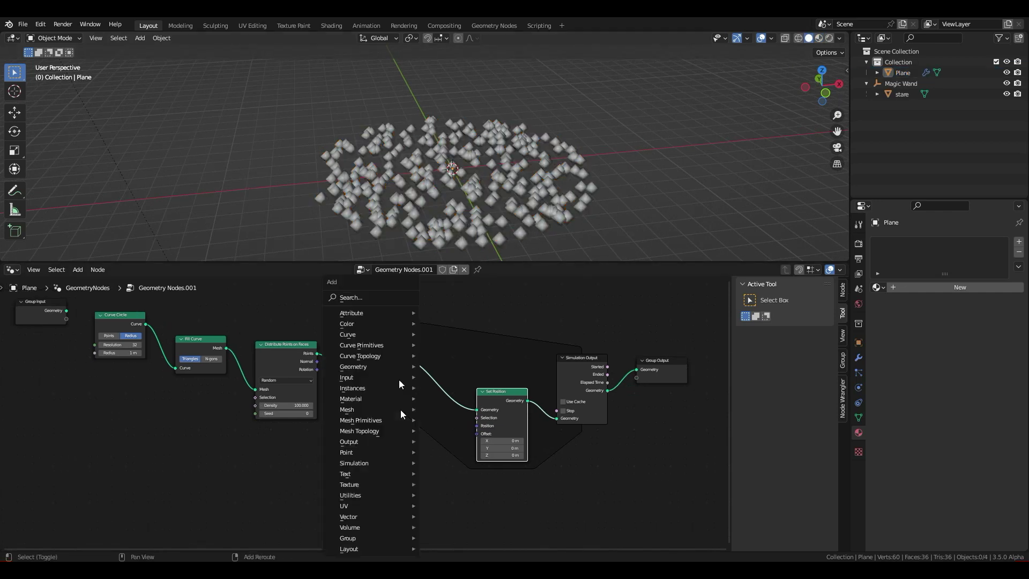
type("r")
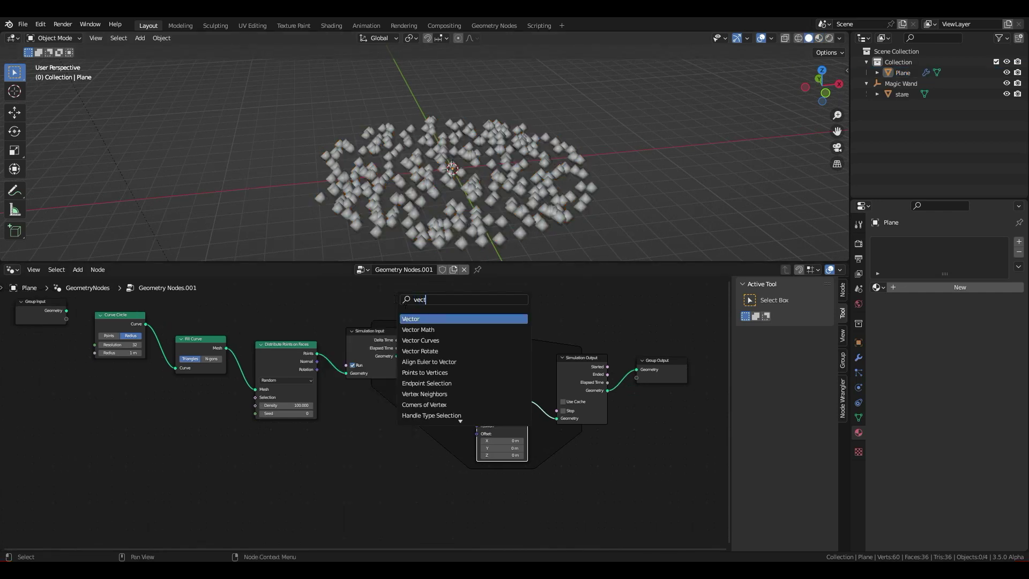
left_click(418, 351)
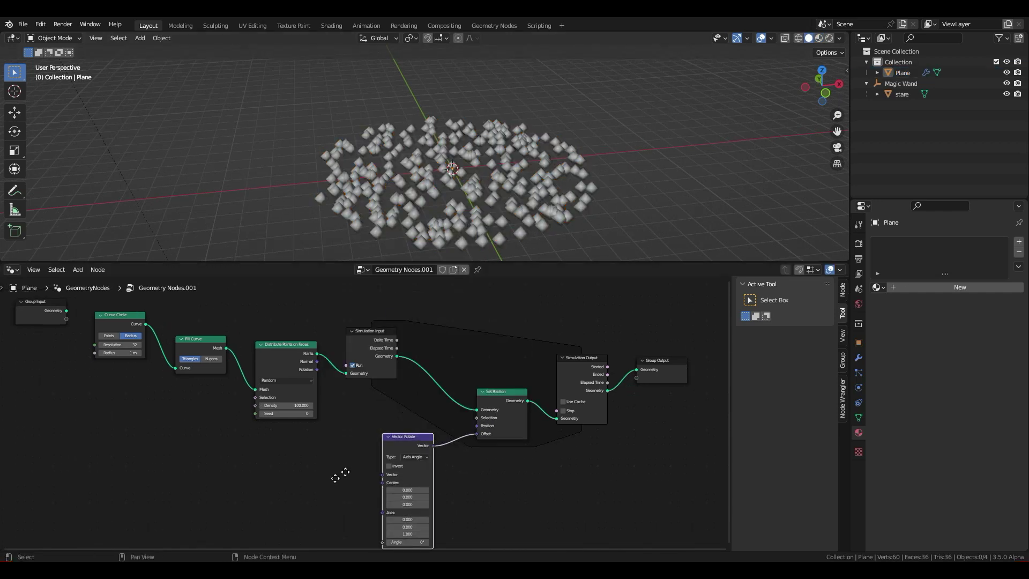
middle_click_drag(341, 475, 383, 441)
left_click_drag(448, 409, 457, 421)
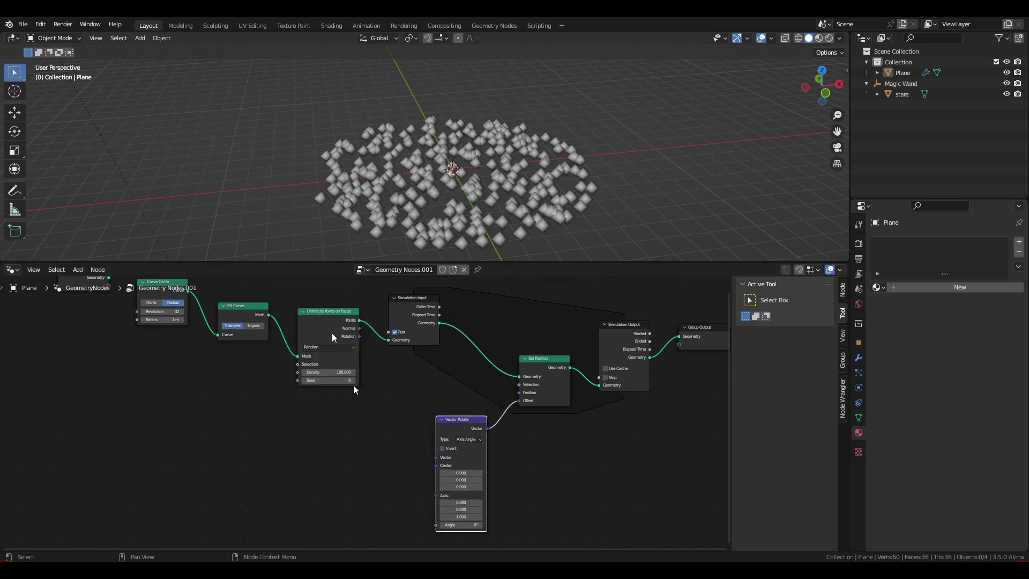
type("vec")
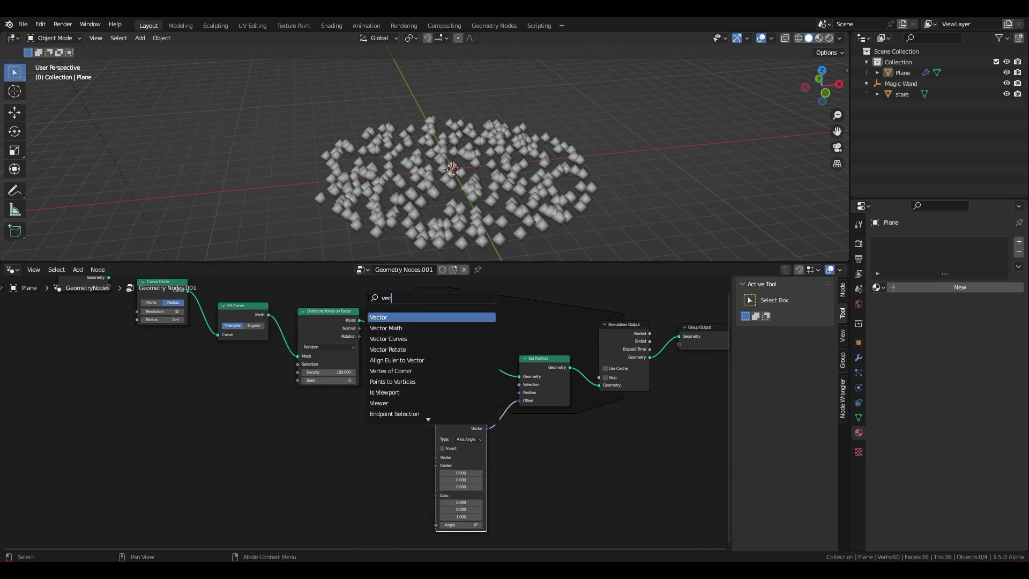
key("Return")
left_click_drag(384, 475, 438, 529)
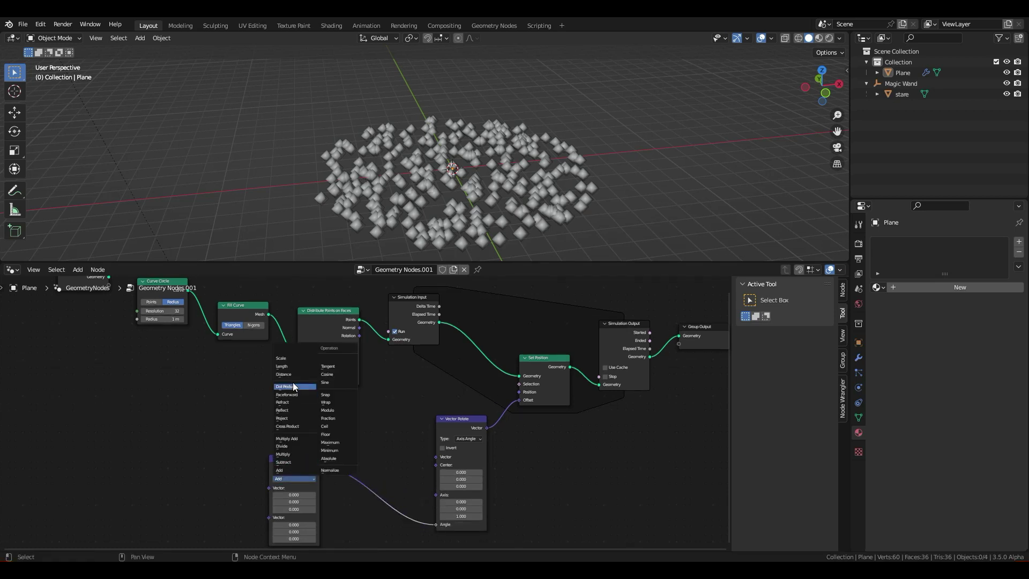
left_click(284, 366)
Insert a Math node set to Multiply between Length and Vector Rotate
key("shift+a")
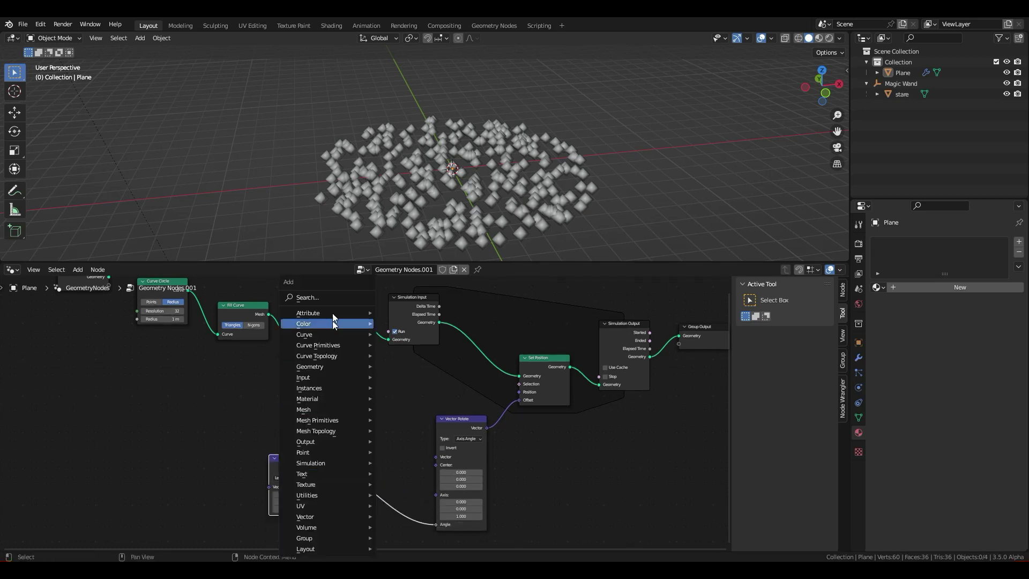
left_click(341, 298)
key("Return")
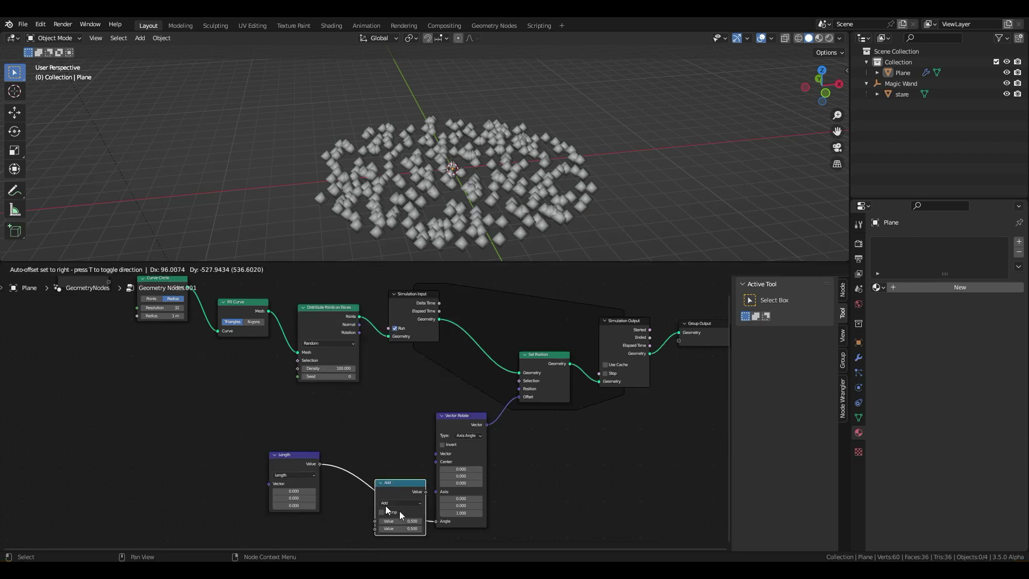
left_click(395, 510)
left_click(382, 502)
left_click(378, 428)
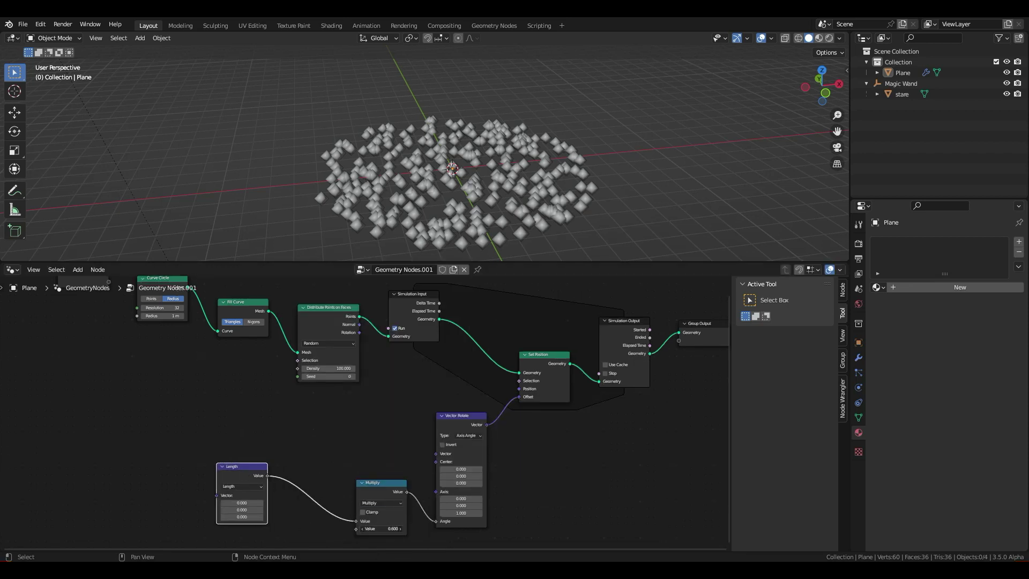
middle_click_drag(570, 423, 561, 408)
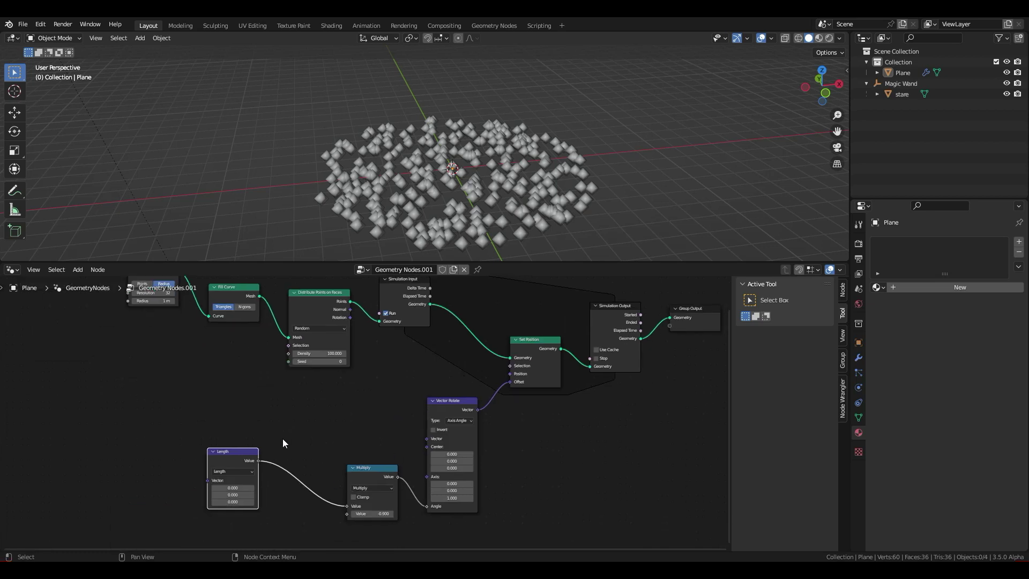
Add a Position node and connect it into Vector Rotate
left_click(285, 298)
type("po")
left_click(305, 329)
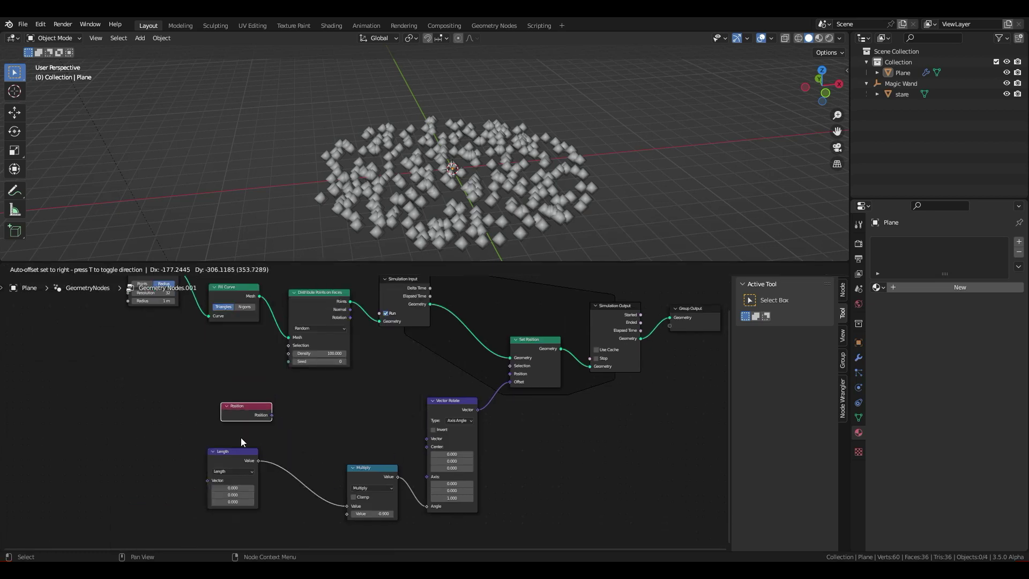
left_click_drag(271, 415, 427, 447)
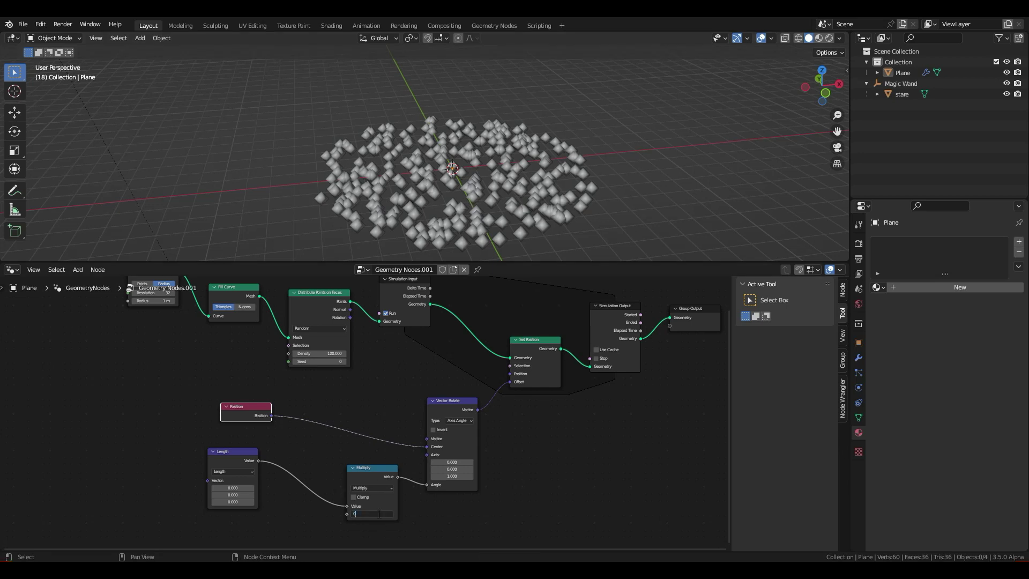
Insert Map Range between Length and Multiply; send the rotated vector to Set Position's Position
key("shift+a")
left_click(289, 298)
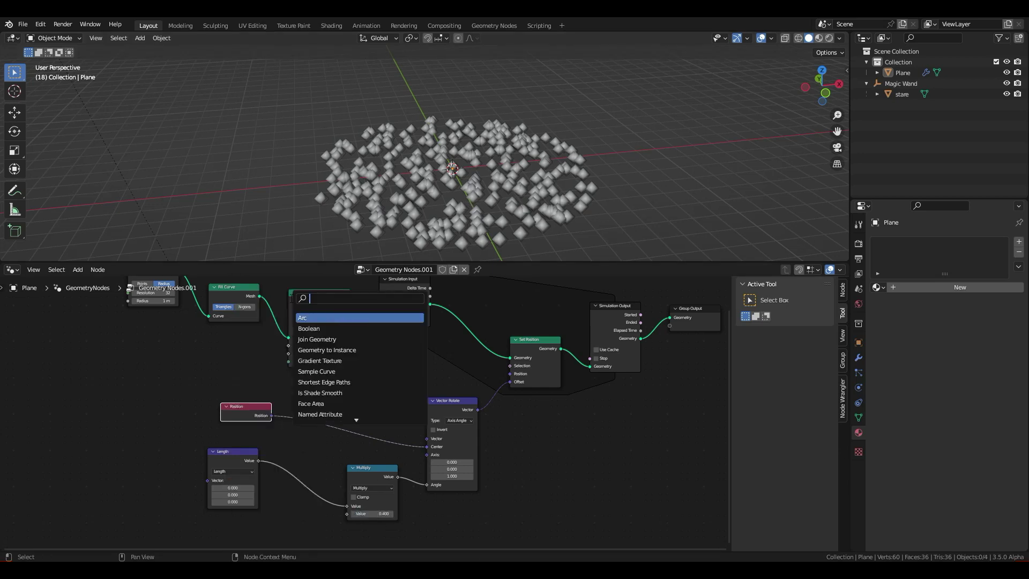
left_click(309, 317)
left_click(317, 506)
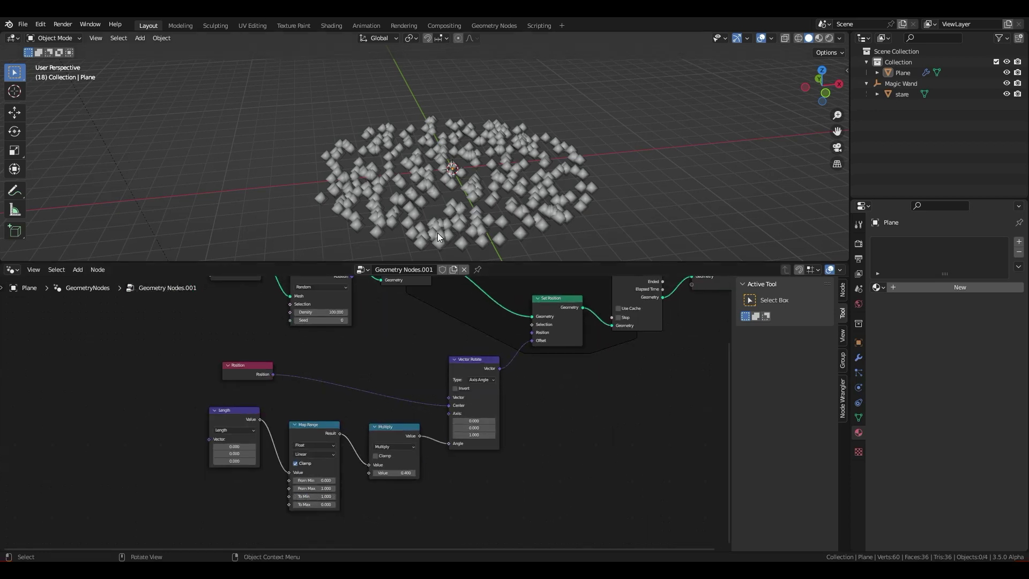
scroll(468, 396, "up", 1)
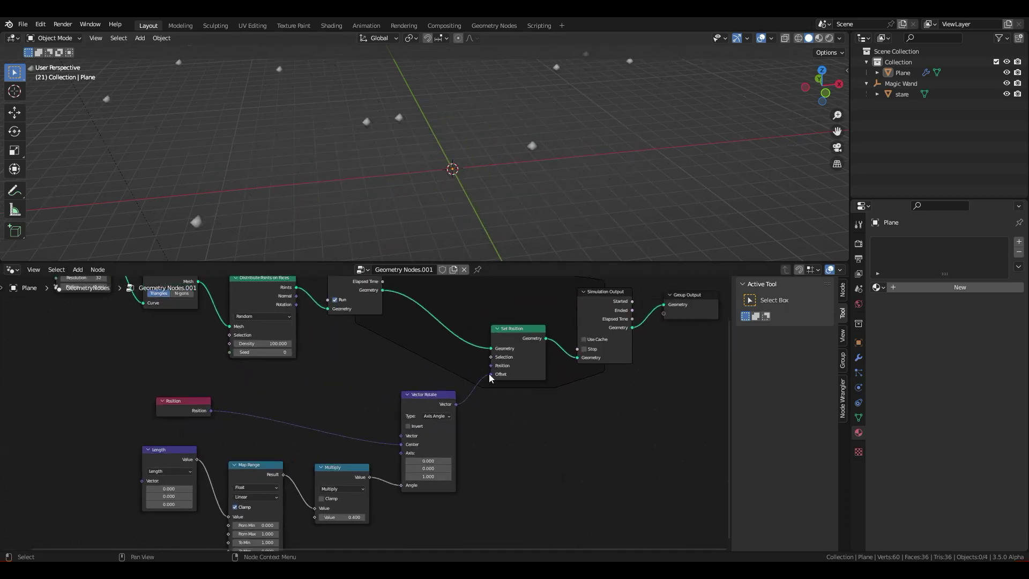
left_click_drag(489, 374, 491, 366)
Feed Position into the Length node's Vector and play the simulation to preview the ring
key("shift+Left")
key("space")
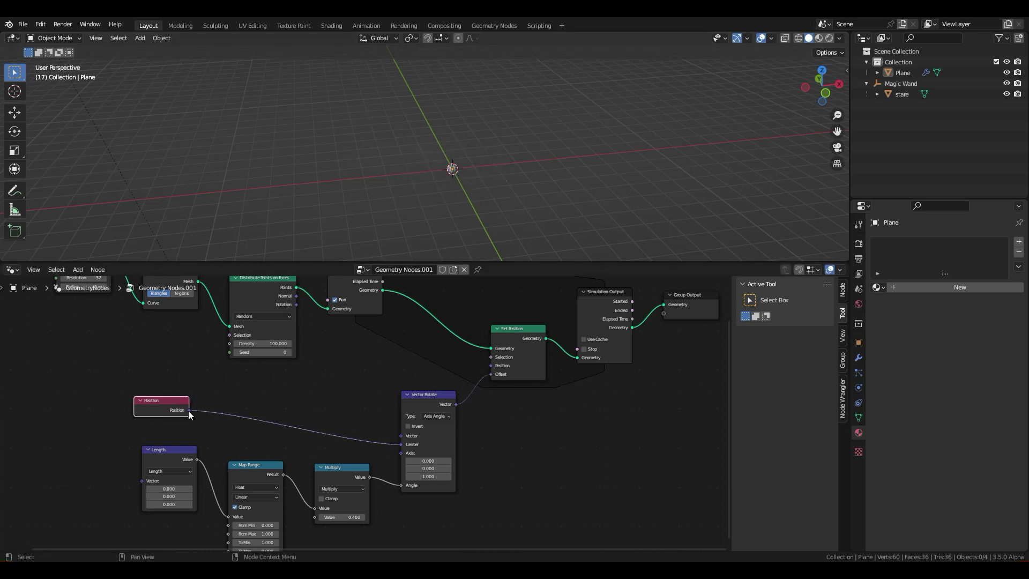
left_click_drag(152, 476, 143, 481)
key("shift+Left")
key("space")
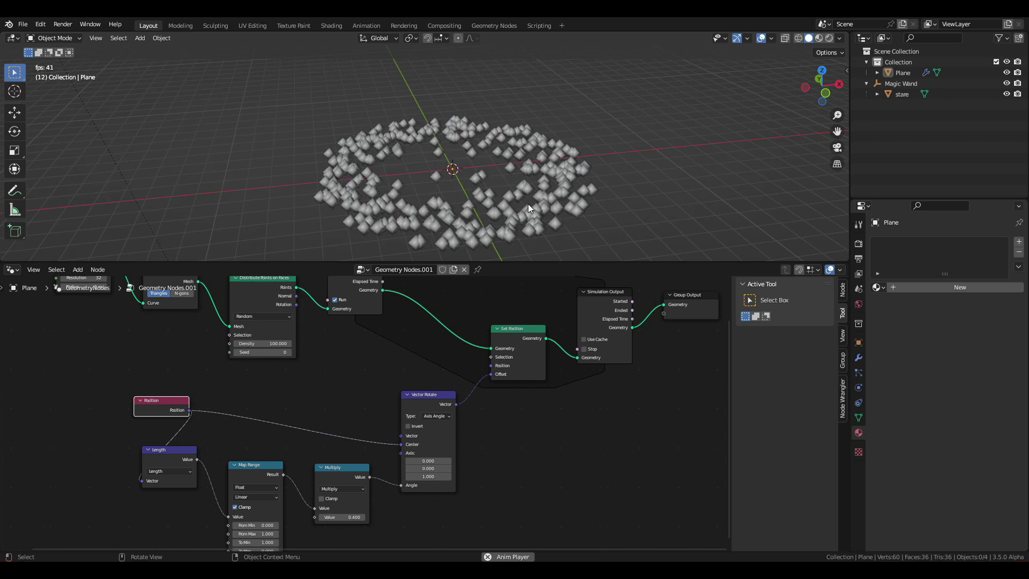
key("space")
Tidy the node graph and insert Separate XYZ between Map Range and Multiply
left_click_drag(148, 395, 161, 396)
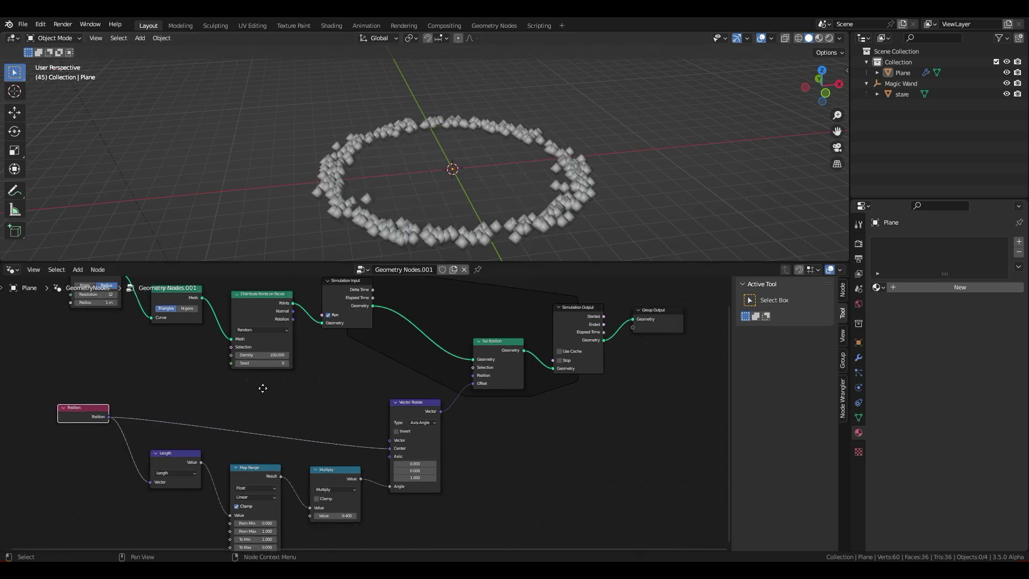
mouse_move(25, 281)
left_mouse_down()
mouse_move(332, 362)
mouse_move(397, 428)
left_mouse_up()
key("Home")
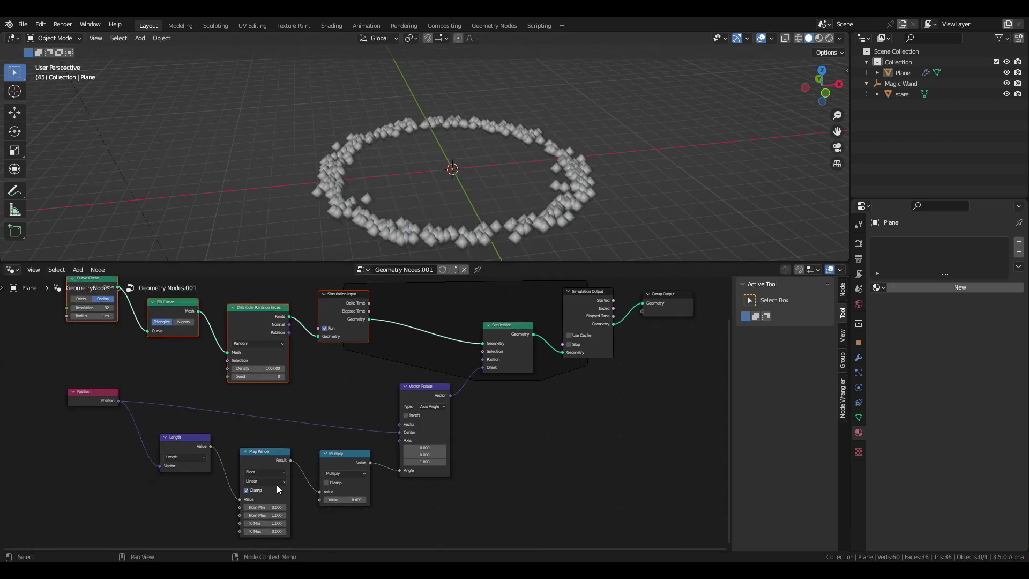
left_click(121, 297)
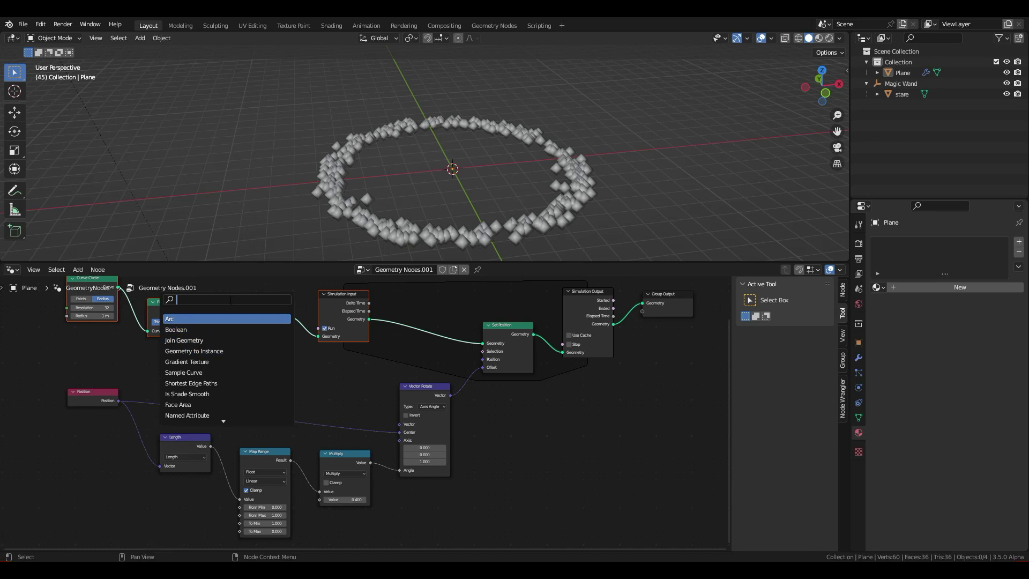
type("sepa")
key("Return")
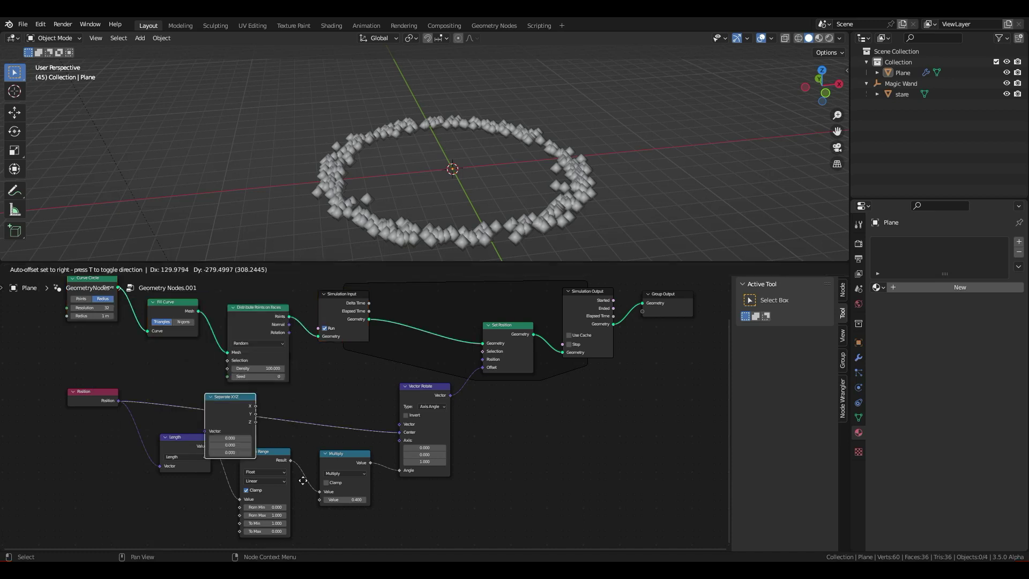
left_click(330, 476)
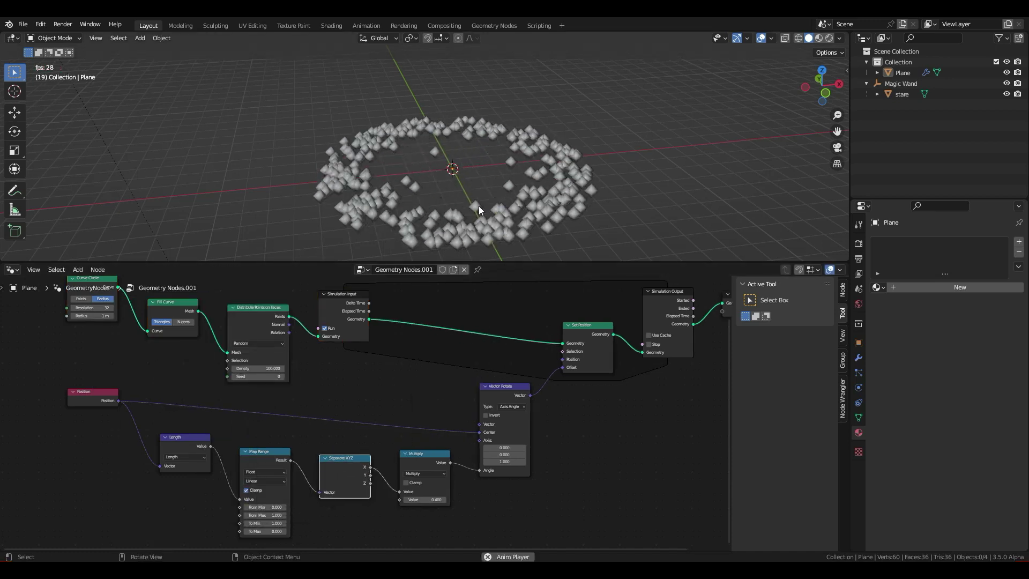
Link Z into Multiply and Multiply into Vector Rotate's Axis, playing to watch the swirl
key("space")
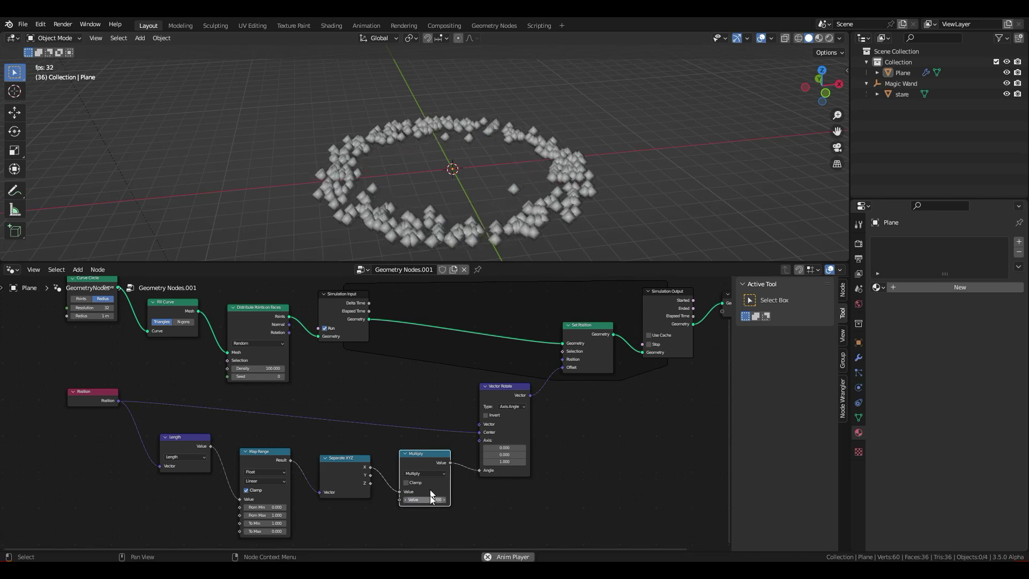
key("space")
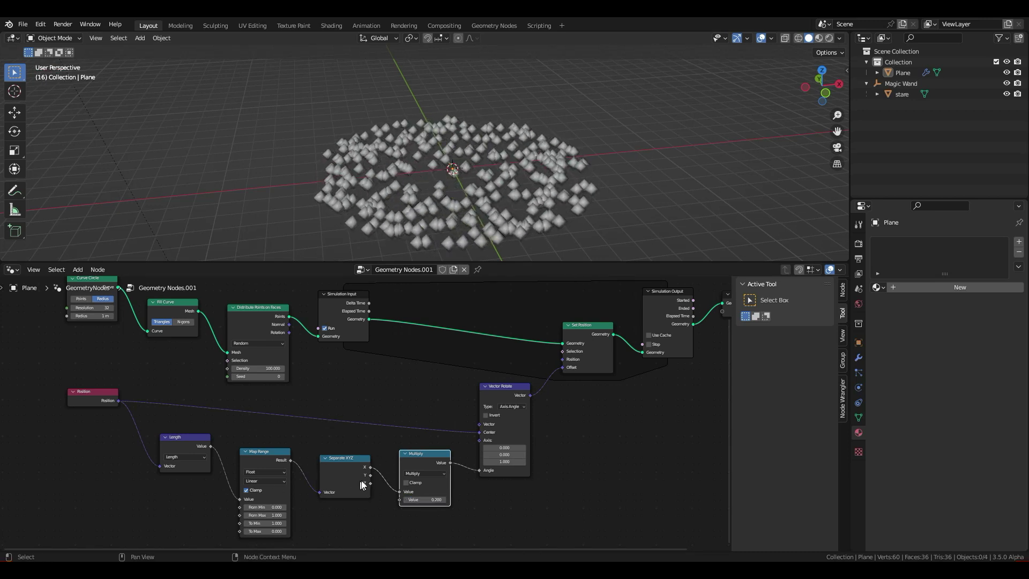
left_click_drag(399, 501, 399, 500)
key("space")
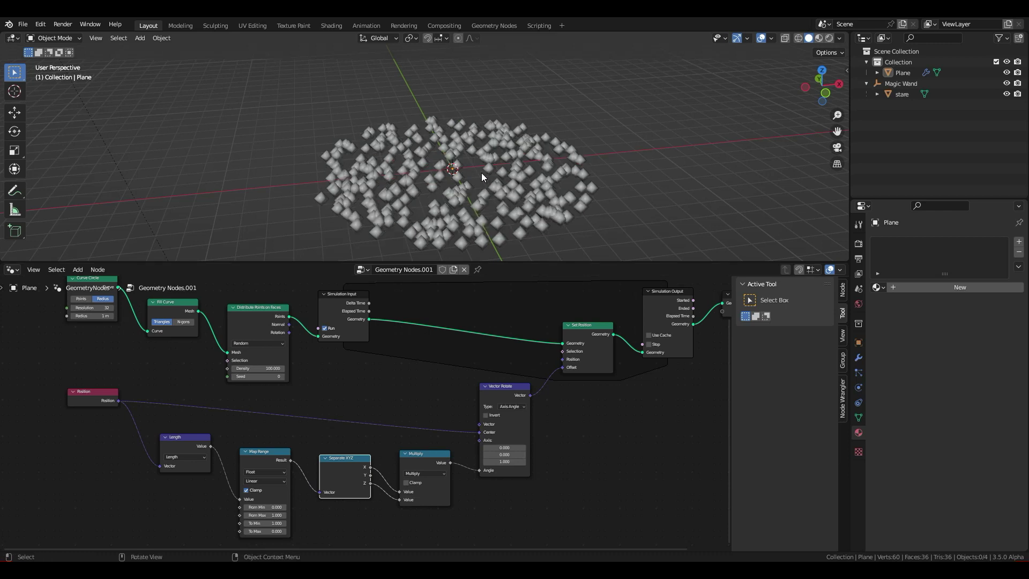
key("space")
left_click_drag(480, 440, 480, 441)
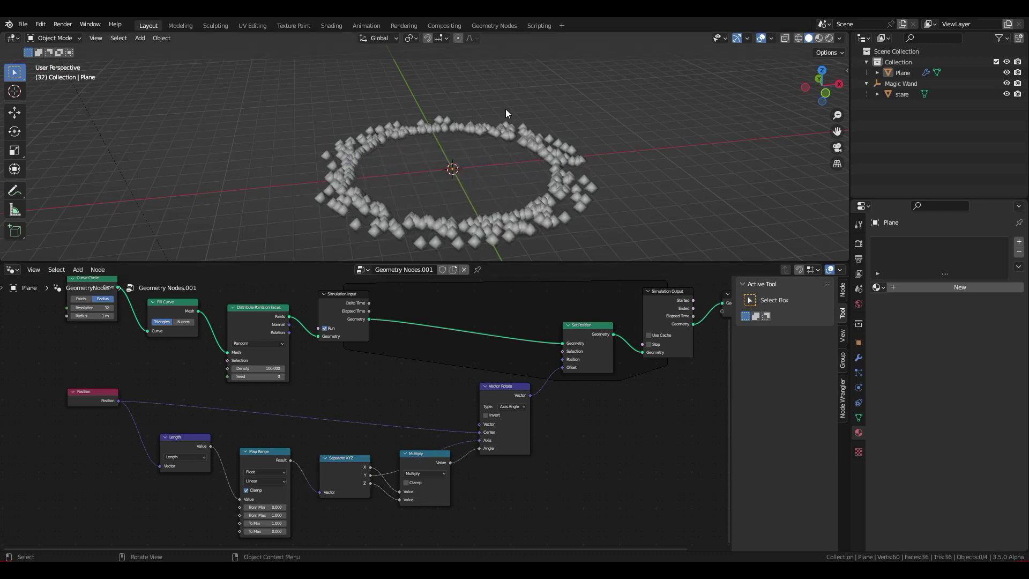
key("shift+Left")
middle_click_drag(470, 314, 467, 319)
key("space")
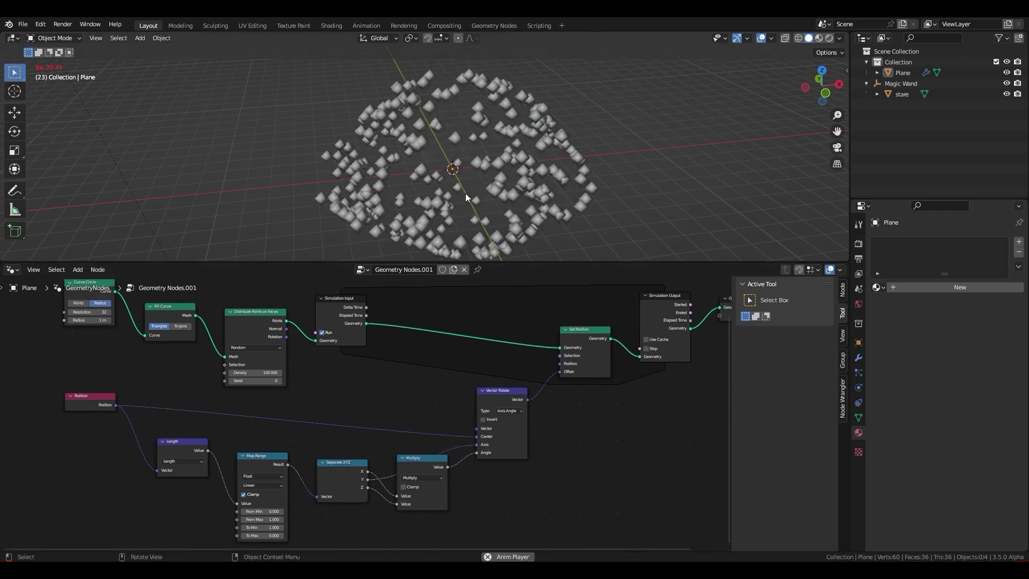
middle_click_drag(387, 159, 569, 136)
Add Instance on Points before Group Output, using the star object's geometry as the instance
key("space")
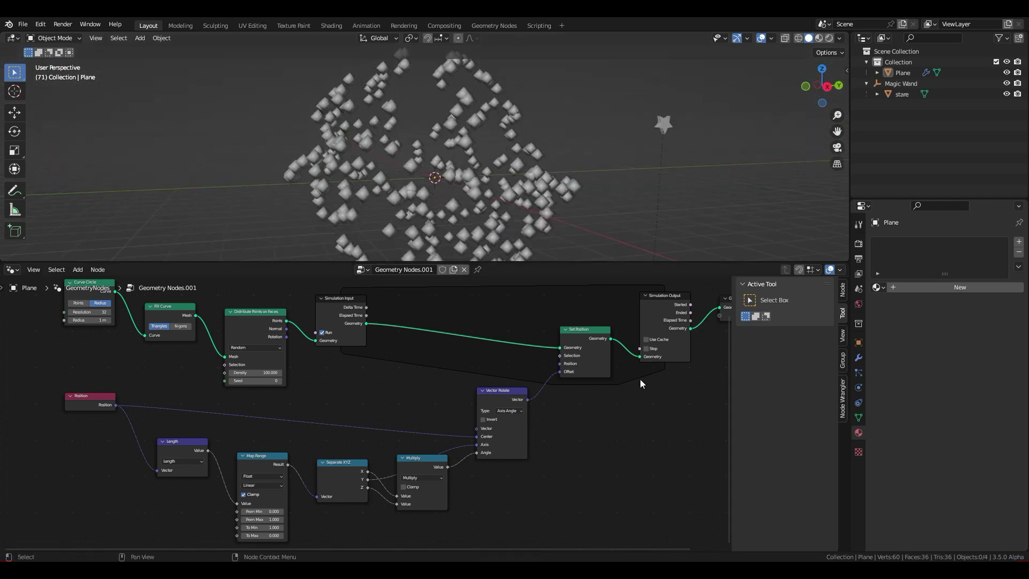
middle_click_drag(737, 312, 384, 332)
left_click_drag(660, 358, 628, 296)
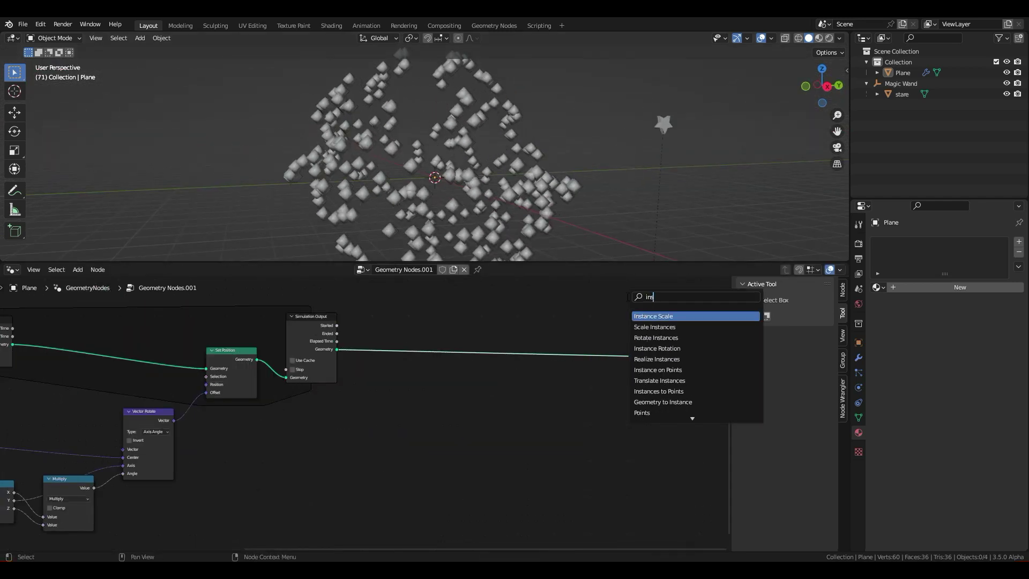
left_click(650, 369)
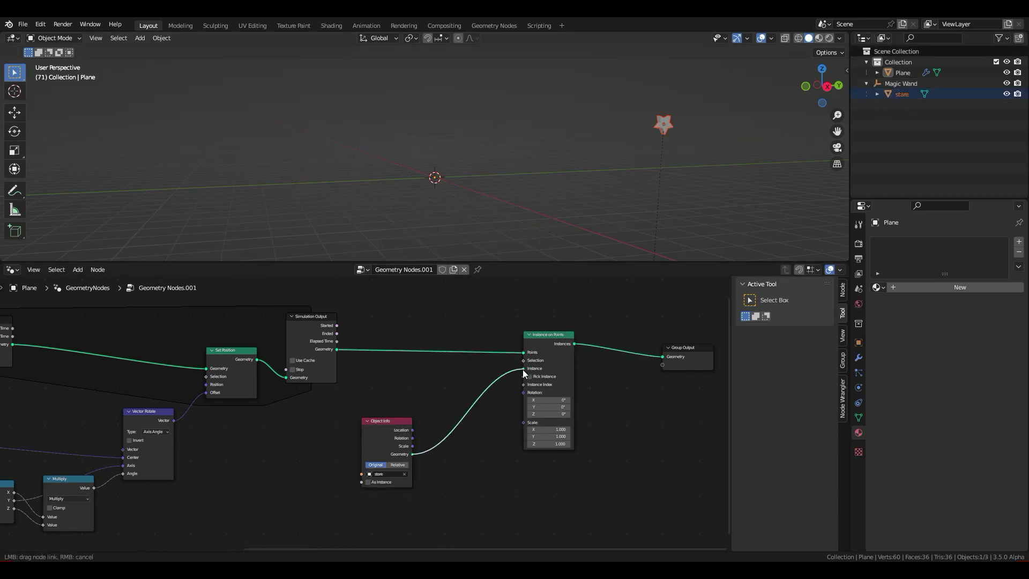
left_click_drag(524, 372, 523, 368)
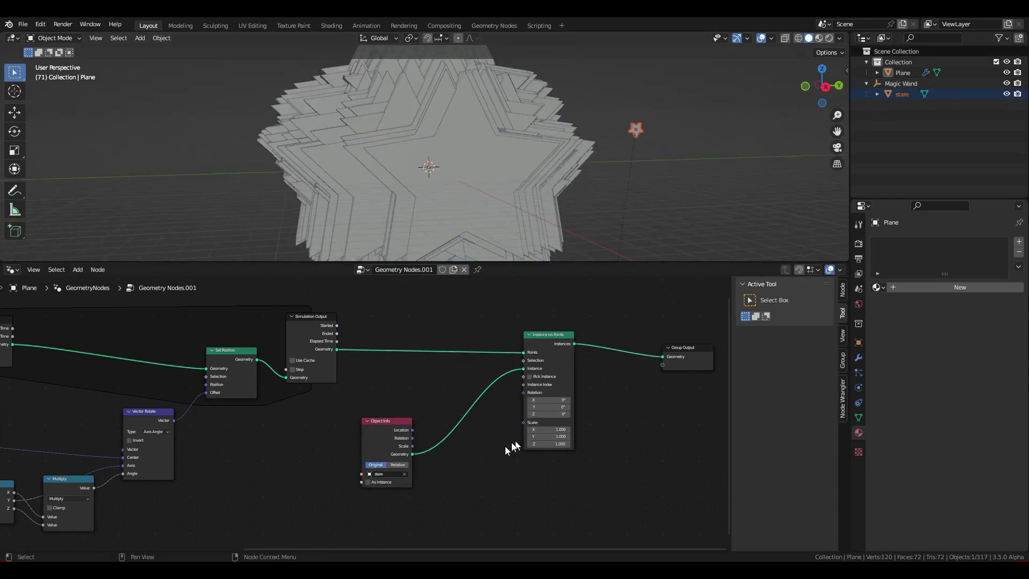
Add a Random Value node to the instance Scale with a lowered maximum
type("rand")
key("Return")
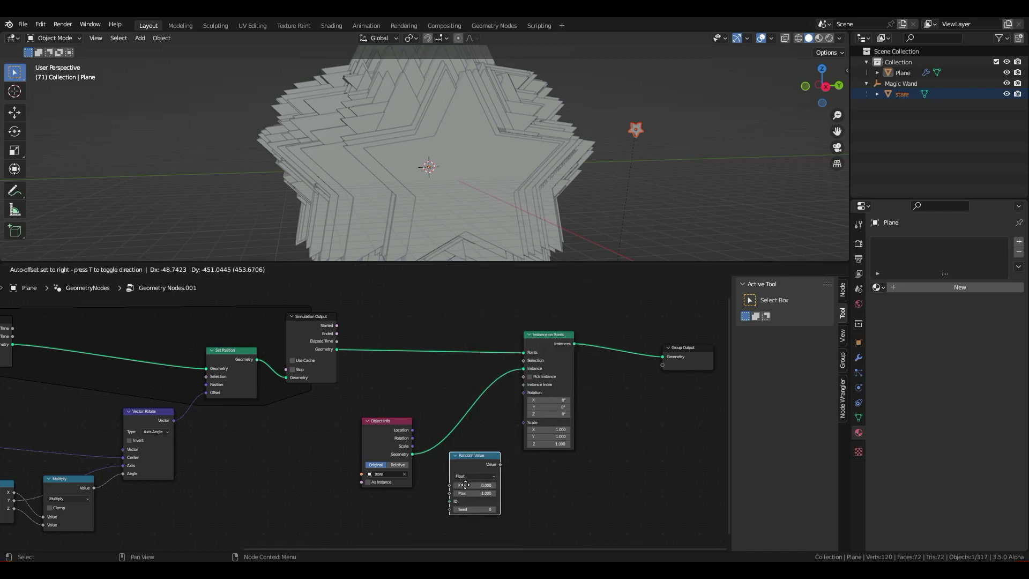
left_click_drag(525, 425, 523, 423)
left_click_drag(472, 490, 450, 490)
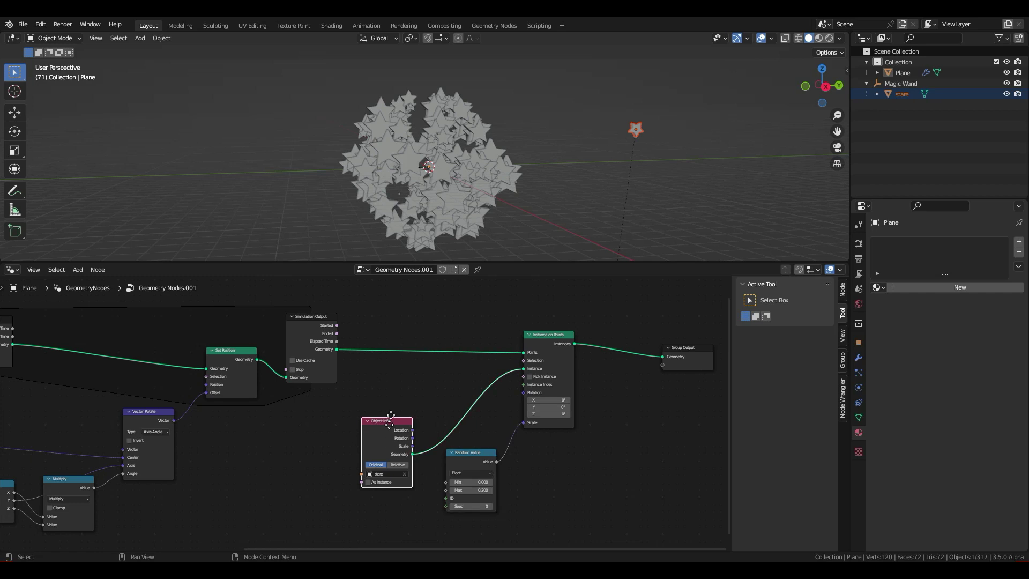
Duplicate Random Value to drive instance Rotation, tweak the maximums, and play the animation
key("shift+d")
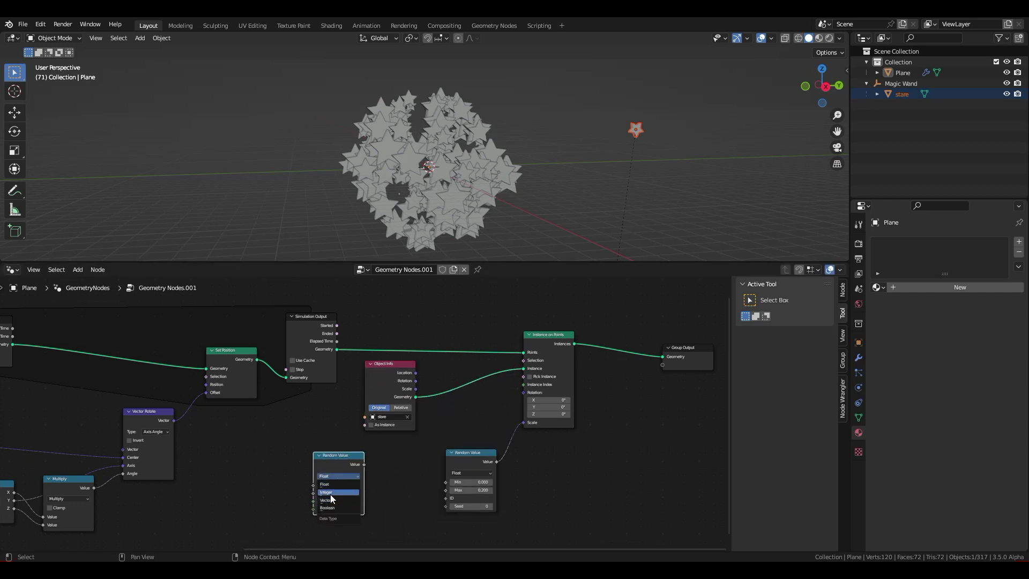
left_click_drag(525, 404, 524, 394)
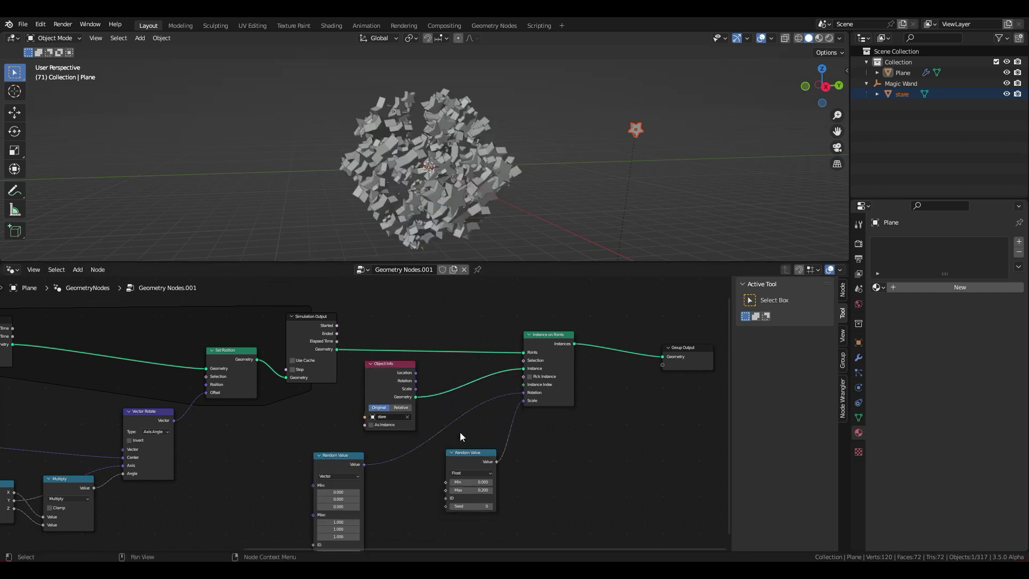
middle_click_drag(462, 437, 485, 418)
left_click_drag(493, 470, 479, 471)
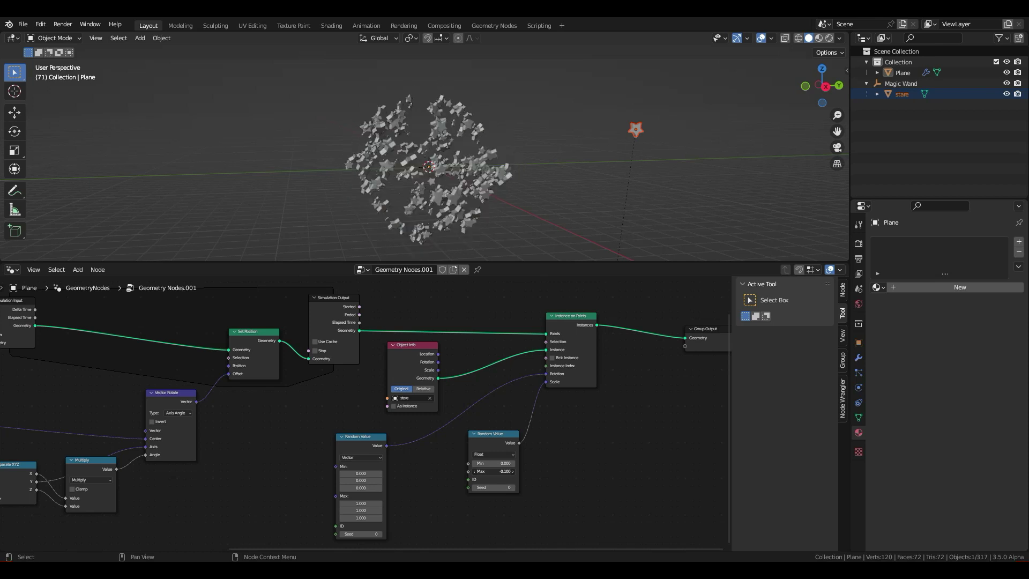
left_click_drag(362, 510, 353, 509)
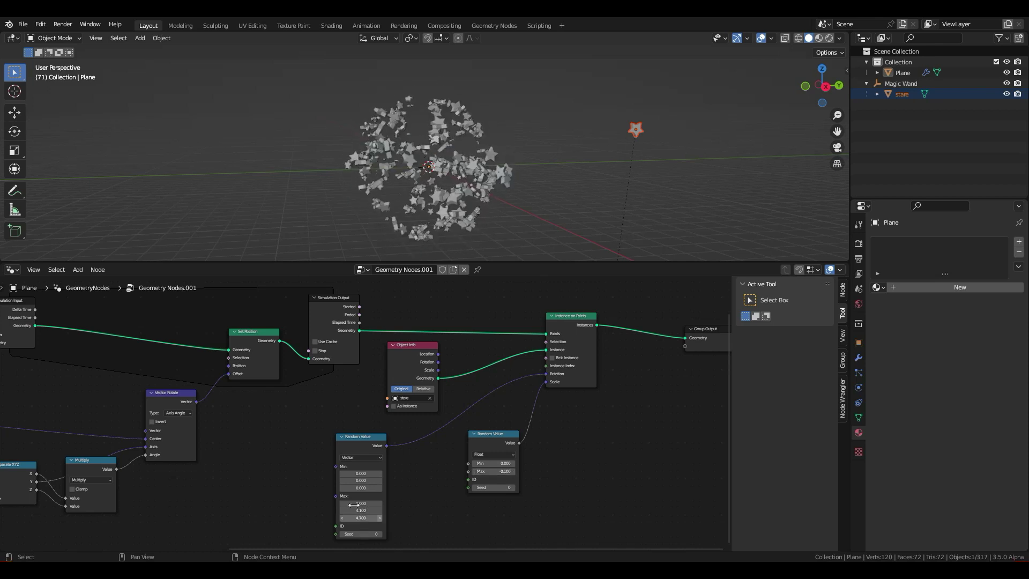
key("space")
middle_click_drag(391, 198, 484, 178)
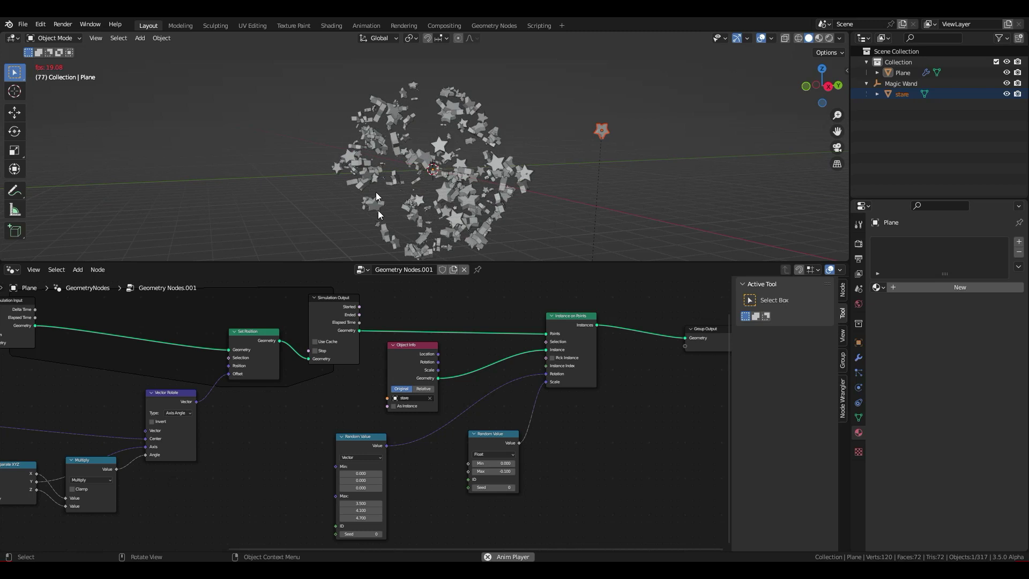
In the Shading workspace, give the star object a new material without the default Principled shader
left_click(331, 25)
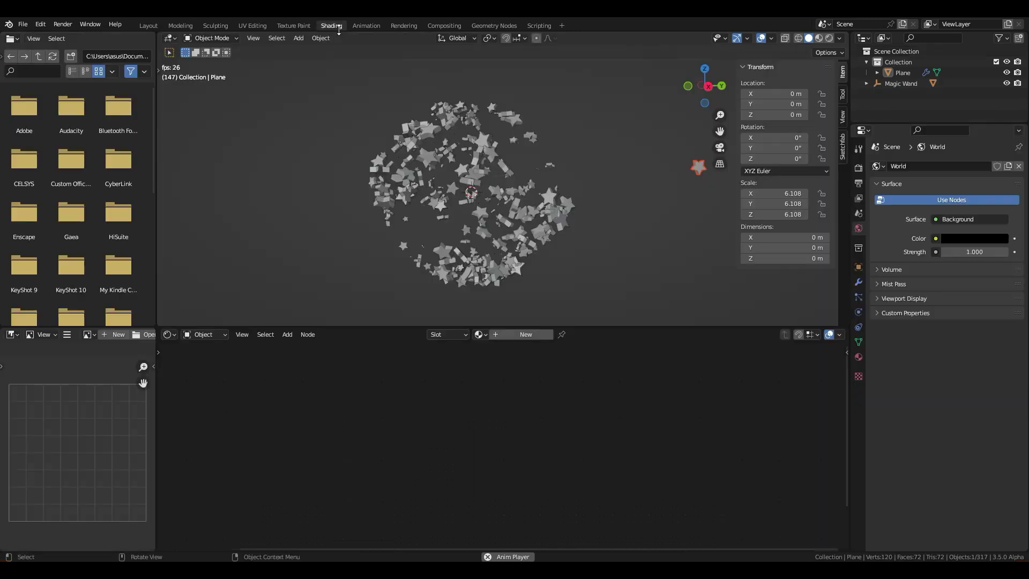
left_click(653, 115)
left_click(526, 334)
left_click(512, 377)
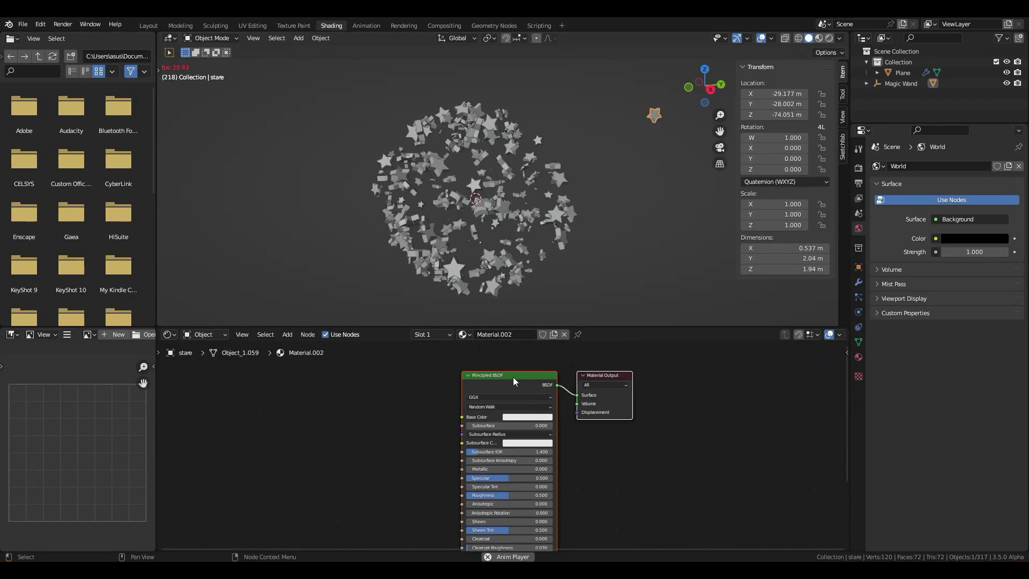
key("x")
Add an Emission shader and connect it to the material Surface
key("shift+a")
type("emi")
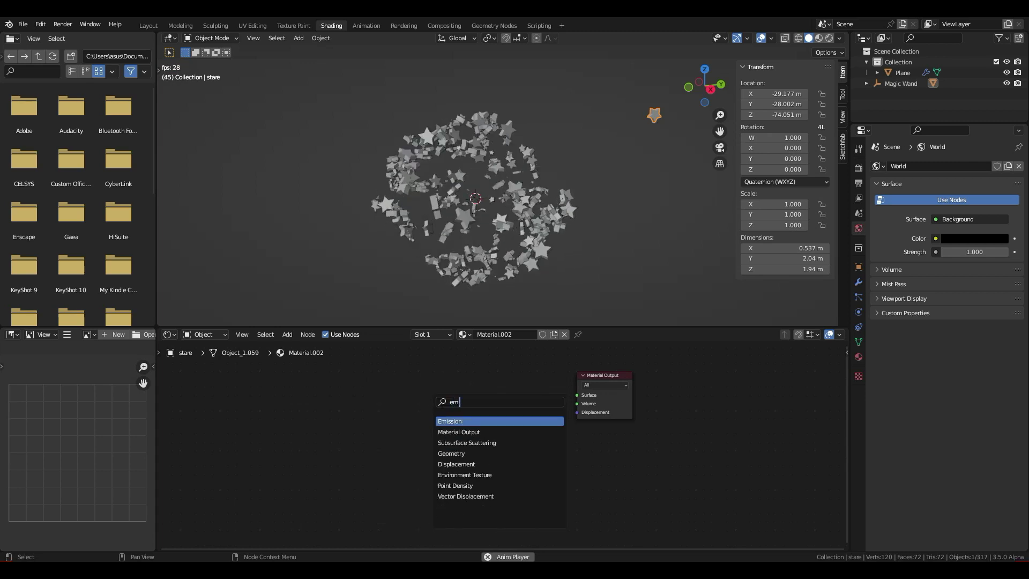
key("Return")
left_click(471, 399)
left_click_drag(500, 399, 575, 397)
Feed a ColorRamp into the Emission colour and set emission strength to 6.3
key("shift+a")
type("col")
key("Return")
left_click(412, 417)
left_click_drag(418, 411, 445, 409)
double_click(471, 418)
type("6.3")
key("Return")
Switch to rendered shading, set the ramp's first stop to pure red, and recolour the right stop
left_click(819, 38)
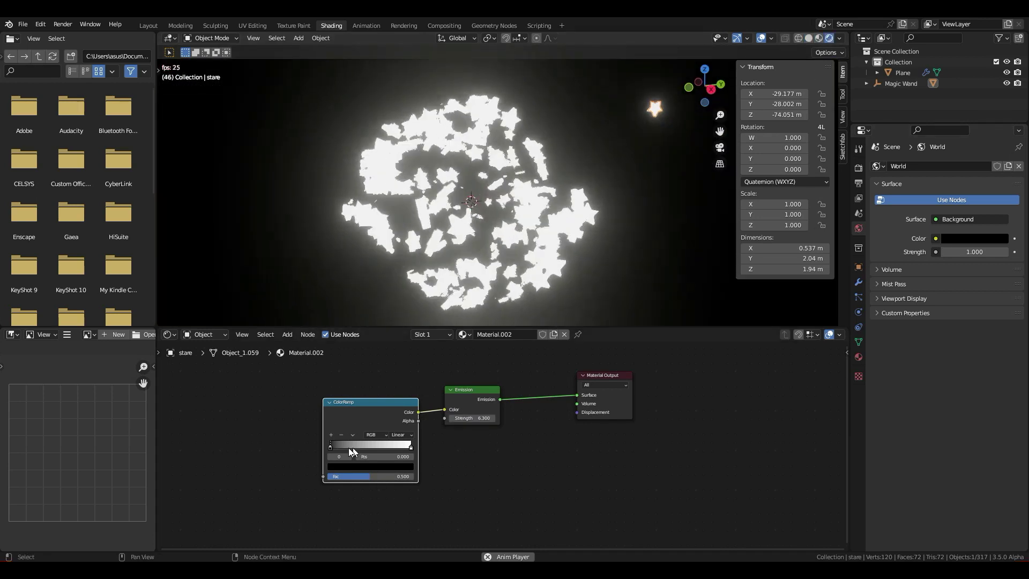
left_click(375, 466)
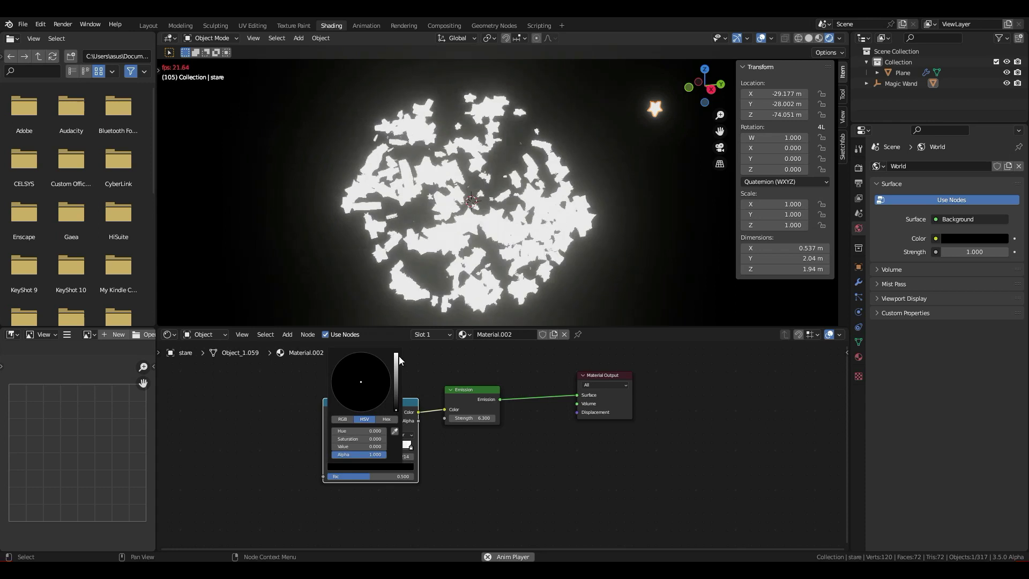
left_click_drag(396, 410, 396, 357)
left_click(359, 397)
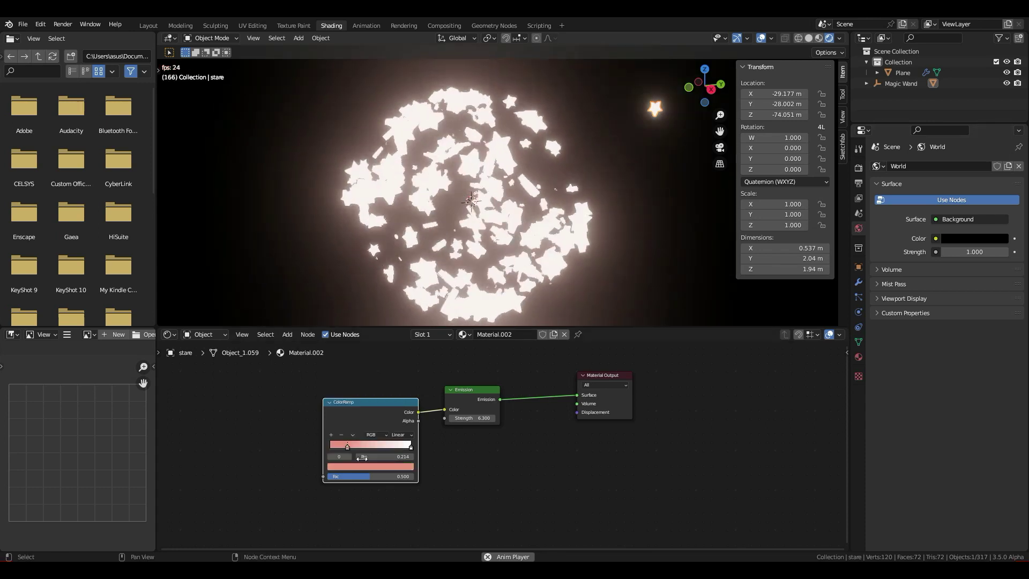
left_click(369, 466)
left_click(361, 411)
left_click(411, 447)
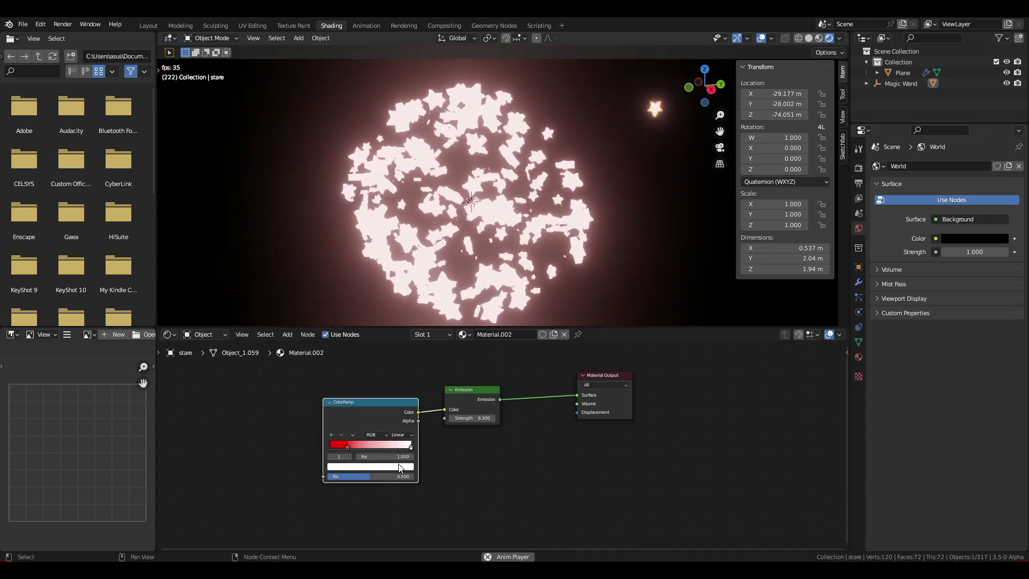
left_click(370, 466)
left_click(381, 359)
Drive the ColorRamp with Object Info random via a Mapping node; move the right stop to 0.714
key("shift+a")
type("map")
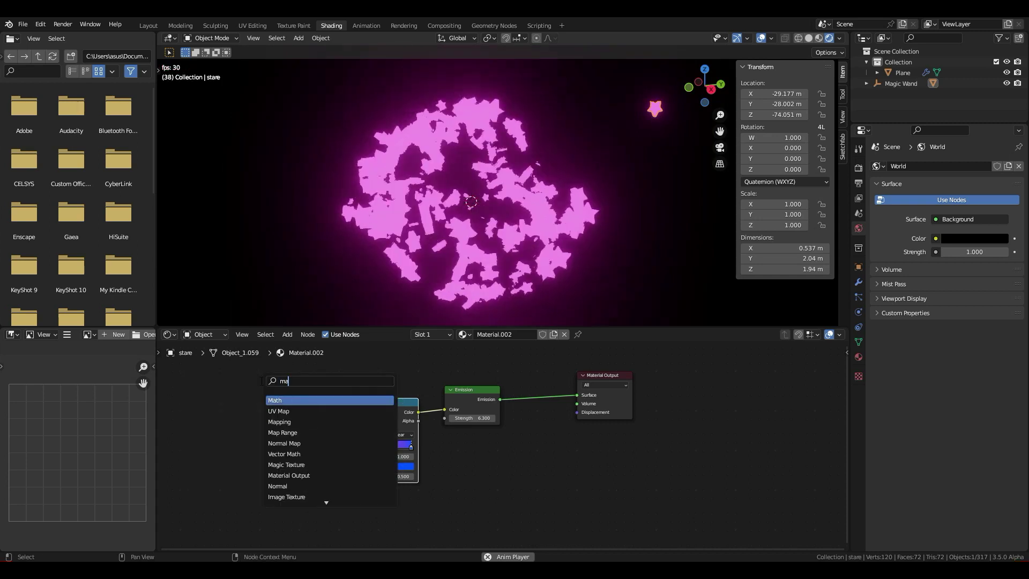
key("Return")
left_click(325, 457)
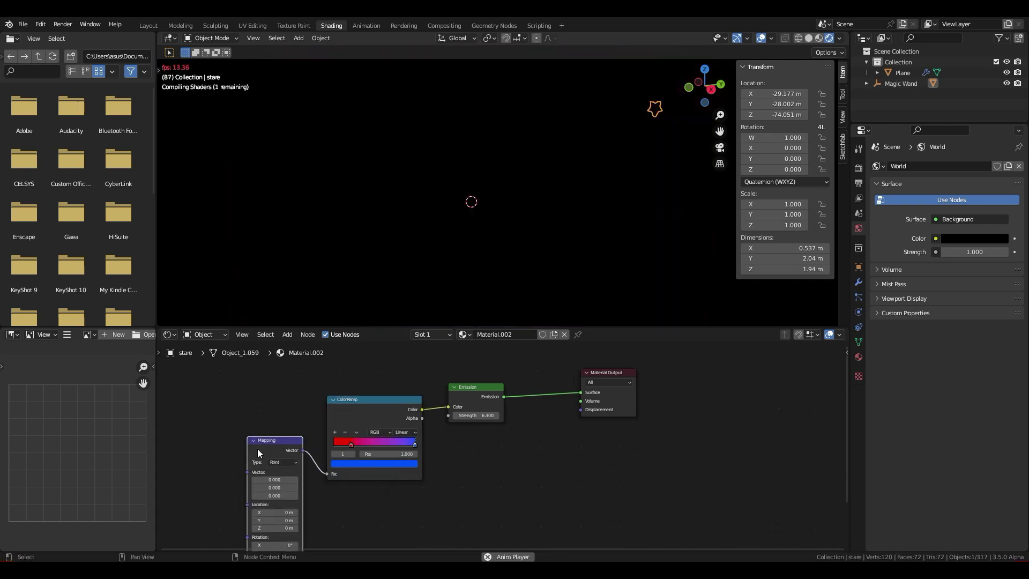
key("shift+a")
type("obj")
key("Return")
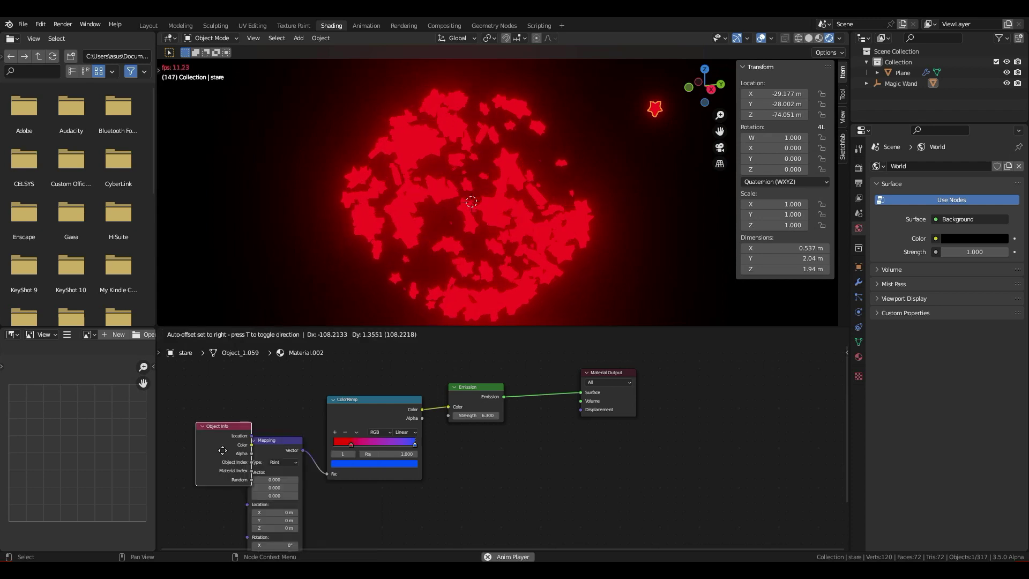
left_click(231, 484)
left_click_drag(230, 485, 248, 472)
left_click_drag(415, 444, 391, 444)
Insert a Hue Saturation Value node between the ColorRamp and Emission
key("shift+a")
type("hue")
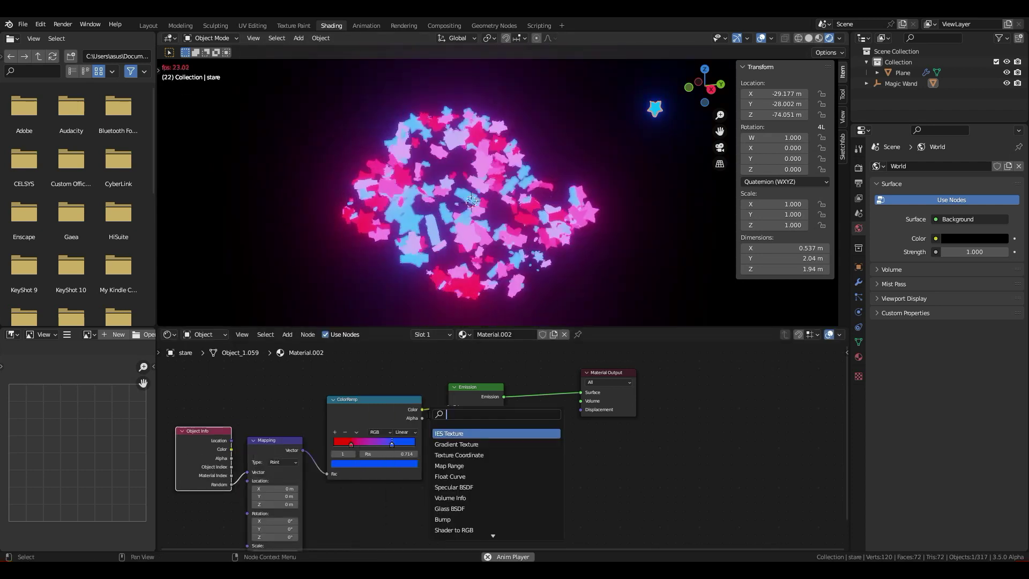
key("Return")
left_click(435, 419)
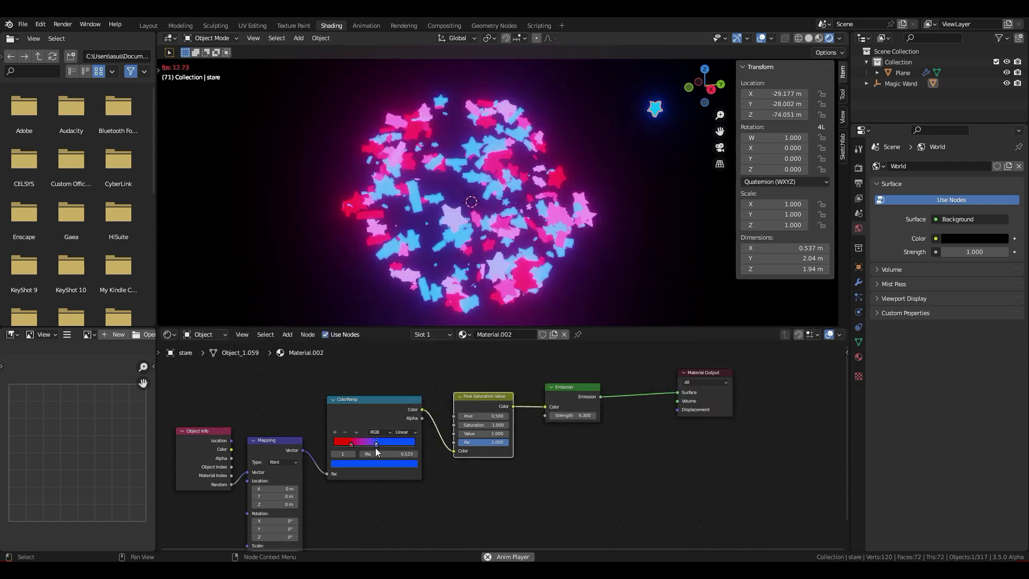
Recolour the ramp stops through red and yellow to green, and lower emission strength to 2.900
left_click(400, 464)
left_click(382, 378)
left_click_drag(383, 378, 361, 356)
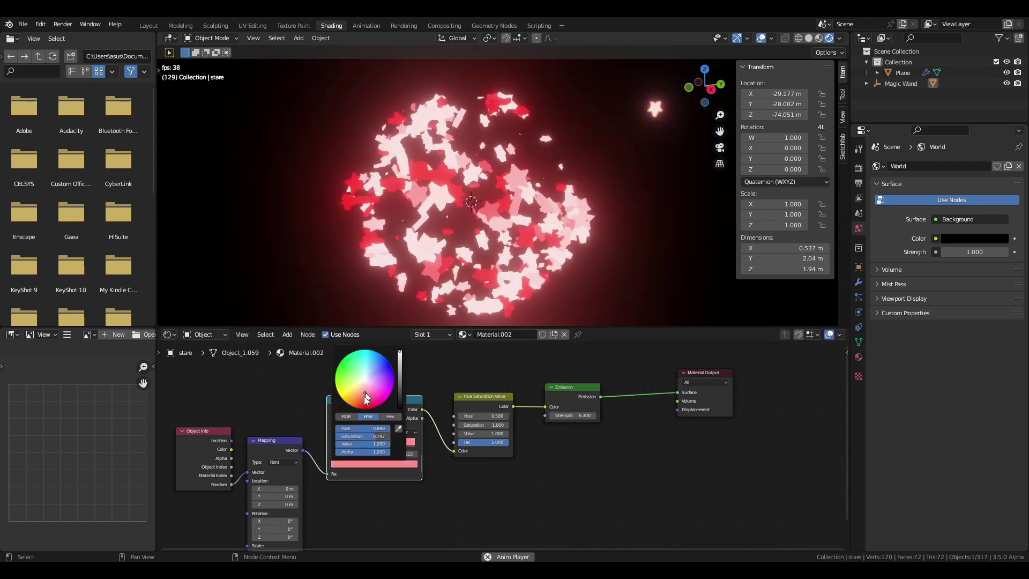
left_click(359, 466)
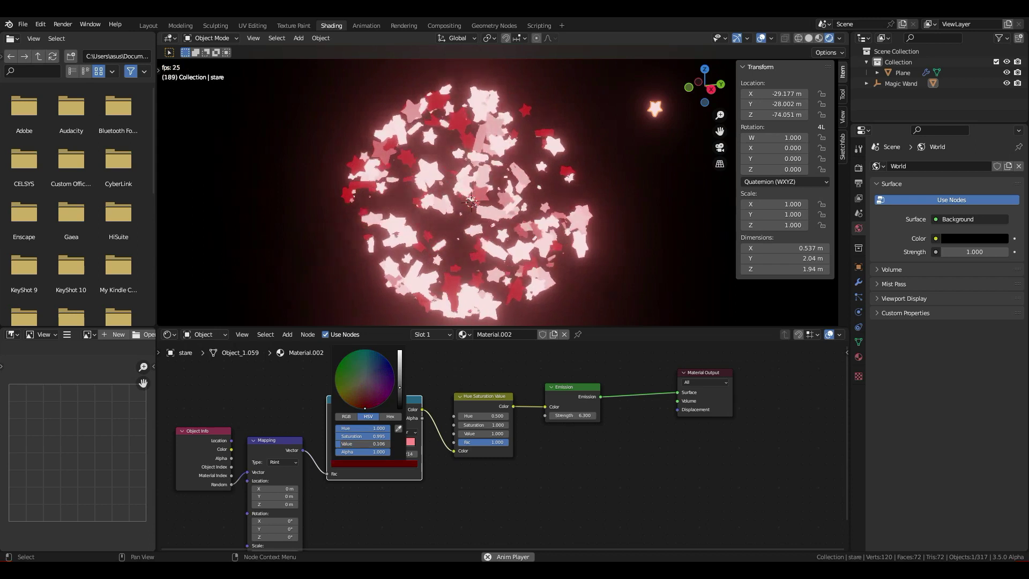
mouse_move(370, 370)
left_mouse_down()
mouse_move(353, 389)
mouse_move(358, 400)
left_mouse_up()
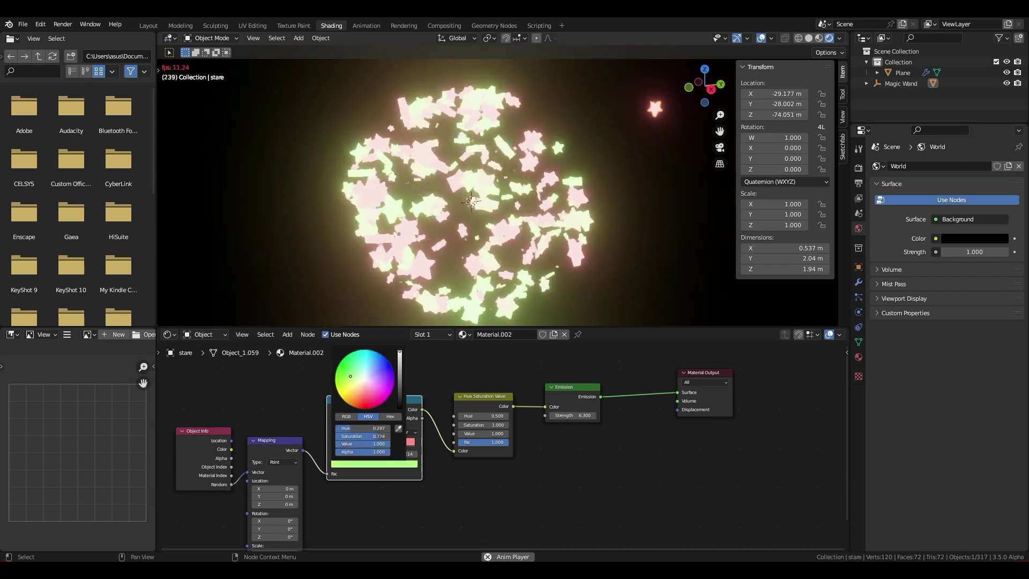
left_click_drag(581, 415, 555, 415)
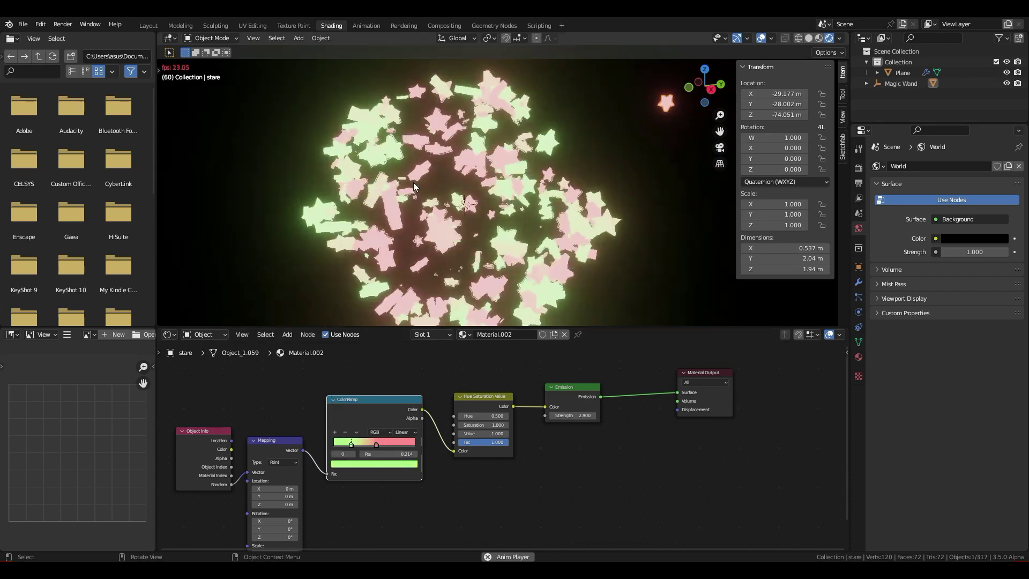
mouse_move(482, 416)
left_mouse_down()
mouse_move(501, 416)
mouse_move(482, 415)
left_mouse_up()
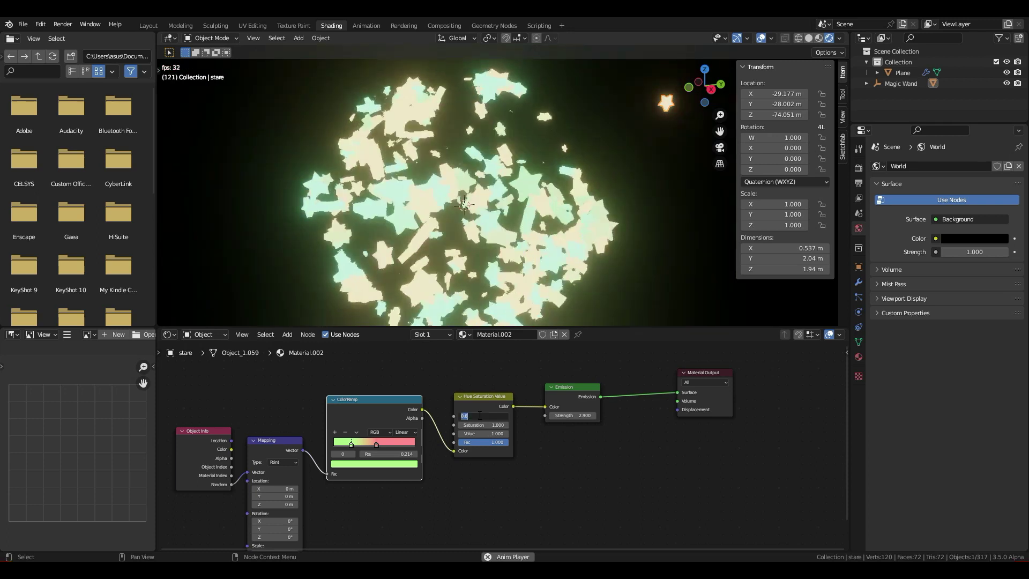
Drive the HSV node's Hue with the expression #frame/2, then stop playback
left_click(479, 415)
type("#frame/21")
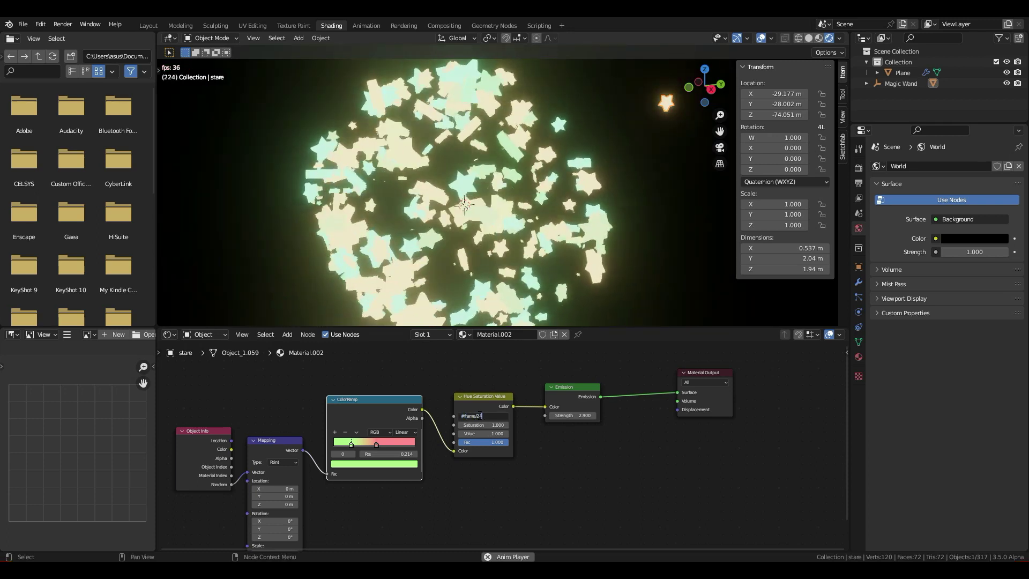
key("Return")
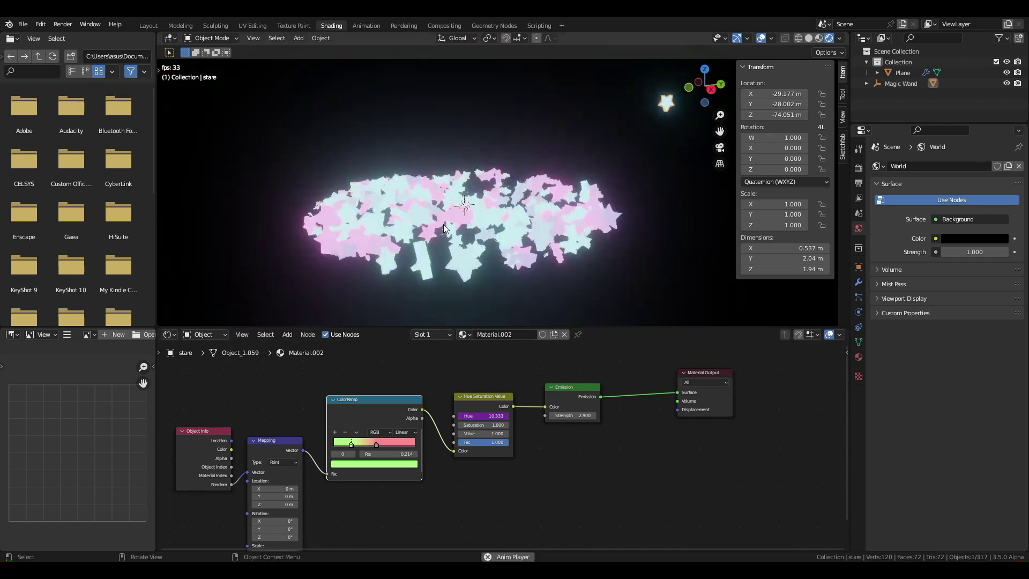
key("space")
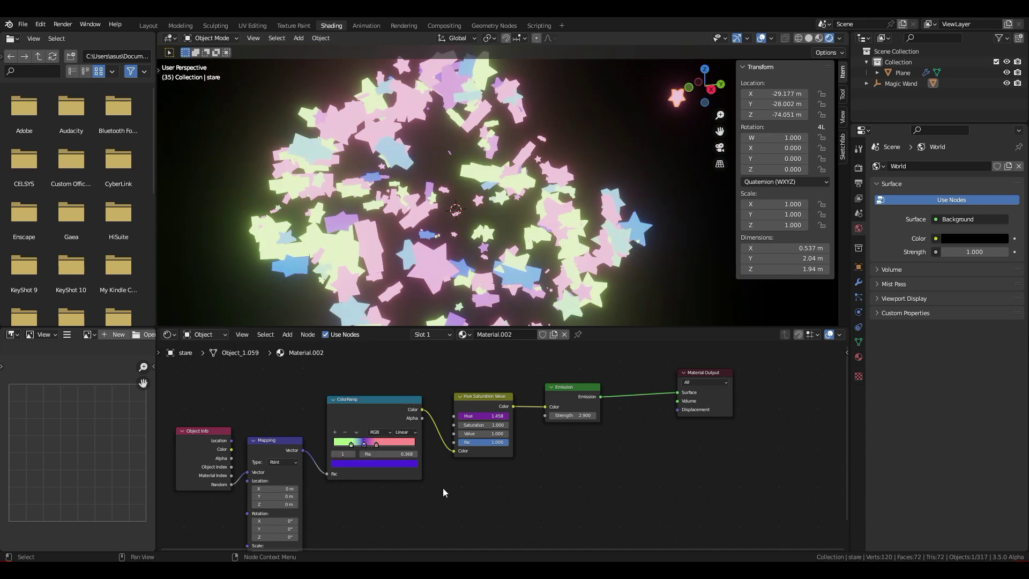
Slide a red ramp stop to 0.668 and lighten the world background from black to grey
left_click(382, 461)
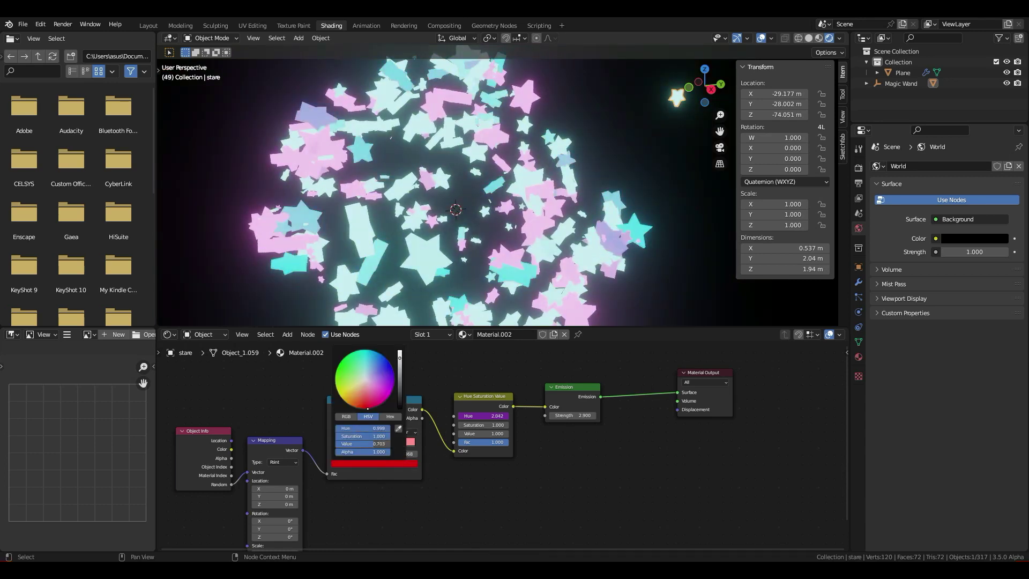
left_click_drag(374, 446, 396, 444)
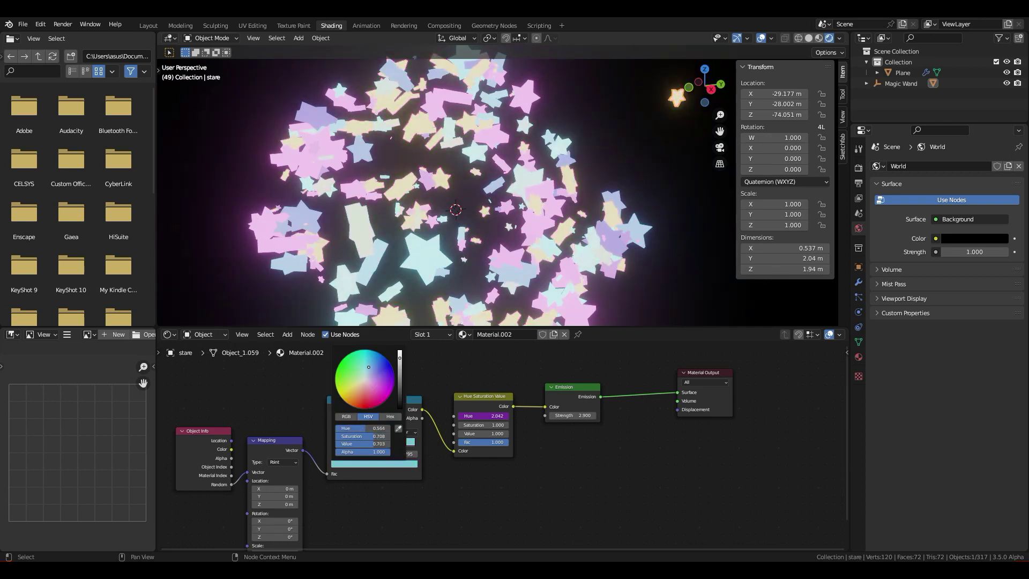
key("space")
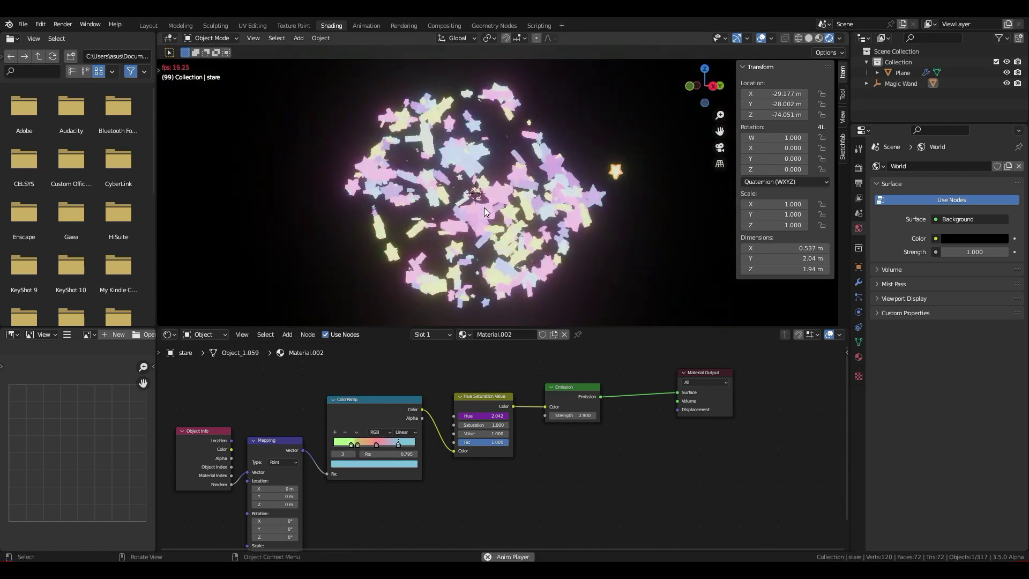
left_click(944, 238)
mouse_move(998, 165)
left_mouse_down()
mouse_move(1000, 128)
mouse_move(999, 160)
left_mouse_up()
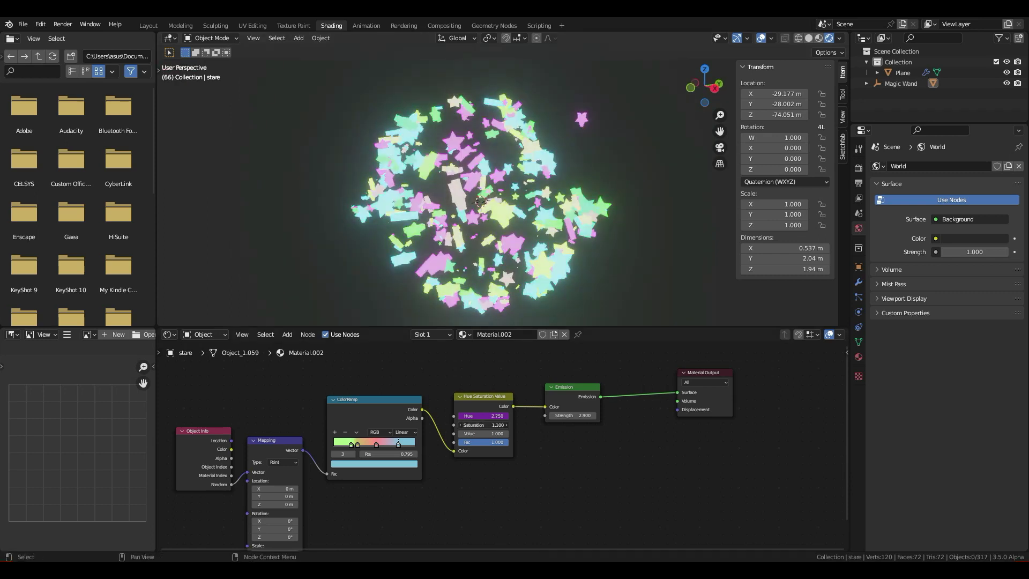
Set HSV Value 0.900 and Fac 0.938, first ramp stop to 0.059; undo the Mapping Y change
left_click_drag(485, 436, 475, 436)
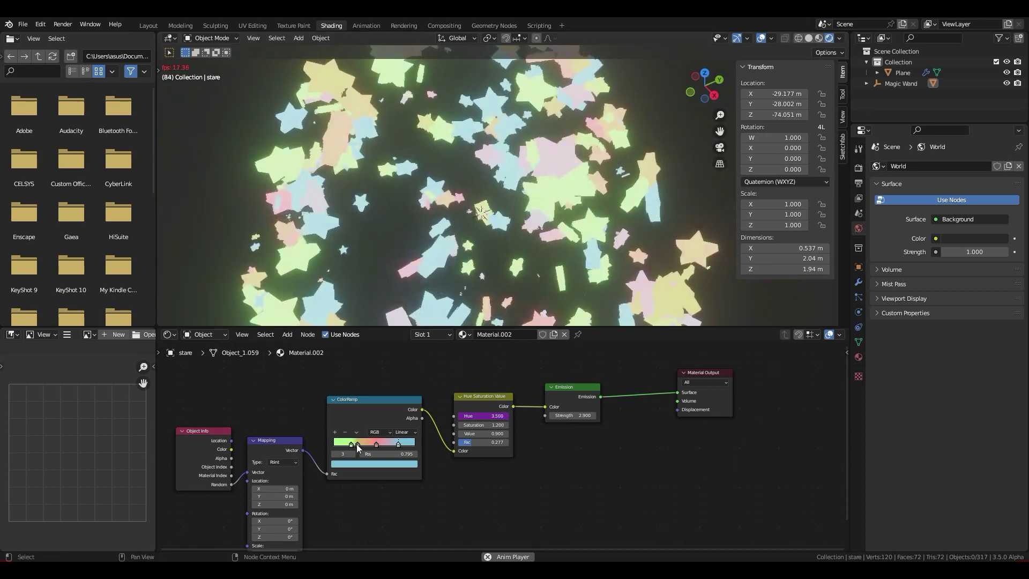
left_click_drag(353, 444, 338, 445)
mouse_move(485, 442)
left_mouse_down()
mouse_move(531, 442)
mouse_move(455, 424)
mouse_move(506, 425)
left_mouse_up()
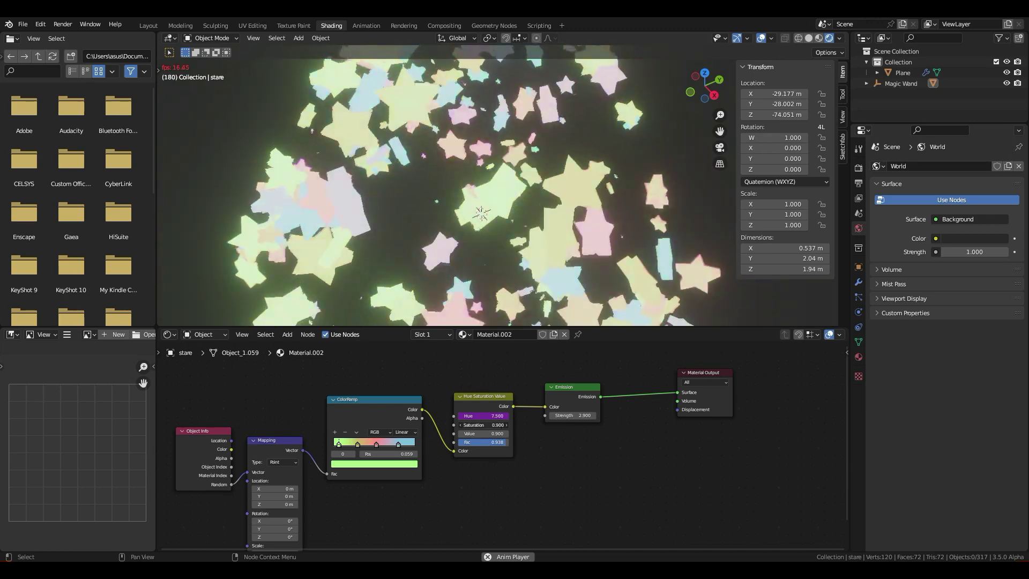
left_click_drag(274, 496, 292, 496)
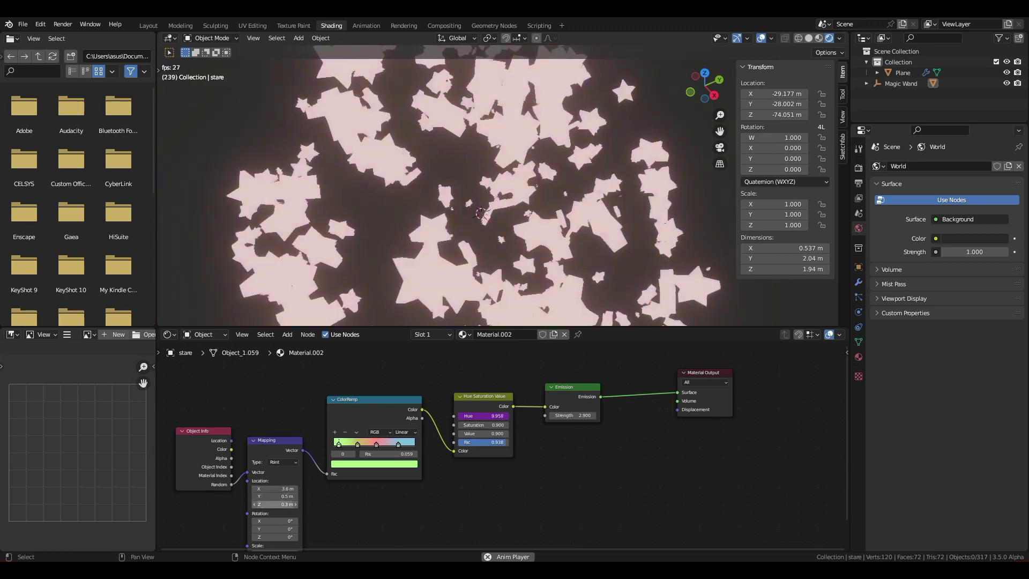
key("ctrl+z")
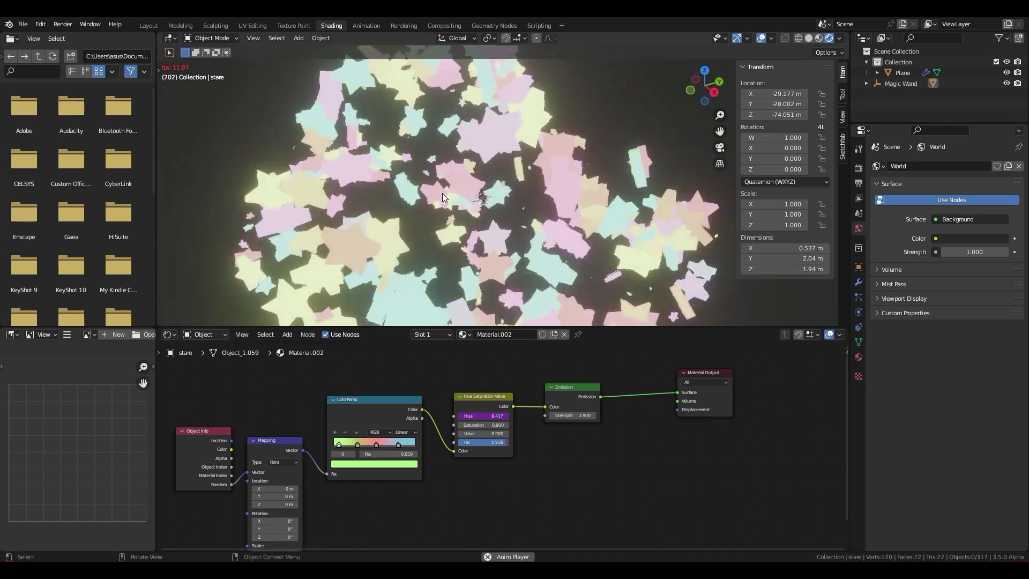
Return to the Layout workspace, enlarge the node editor, and select the Plane to show its geometry nodes
left_click(493, 25)
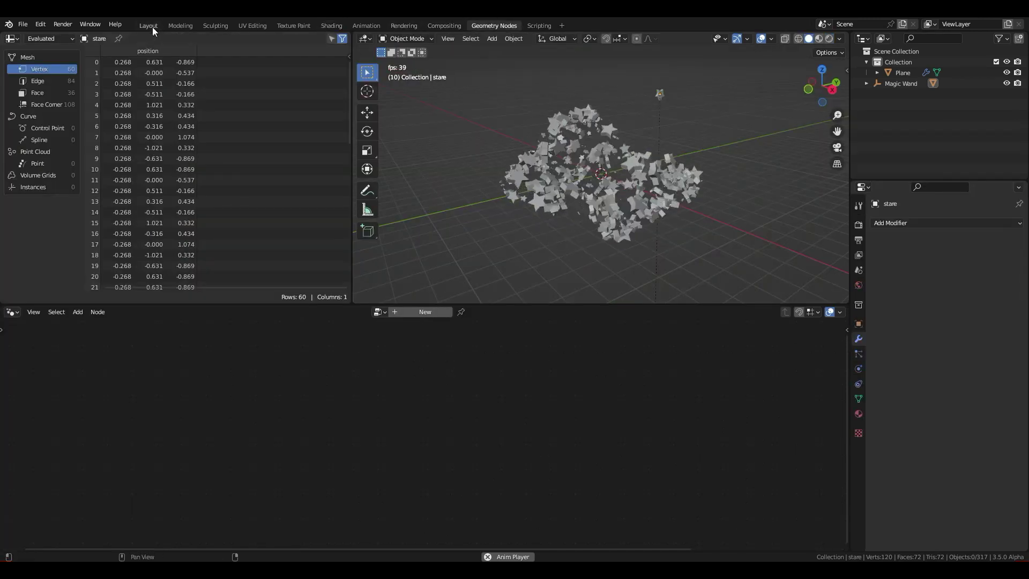
left_click(149, 26)
left_click(830, 38)
left_click_drag(548, 263, 541, 330)
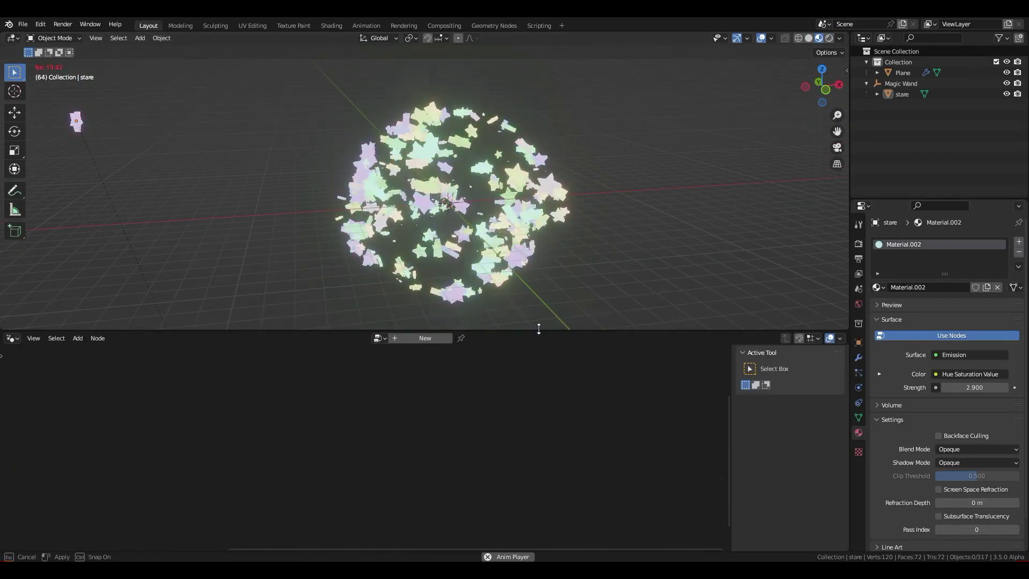
left_click(466, 292)
Set Random Value minimum X to 3.600 and Map Range To Min to 13.100, then raise To Max
left_click_drag(366, 508, 407, 508)
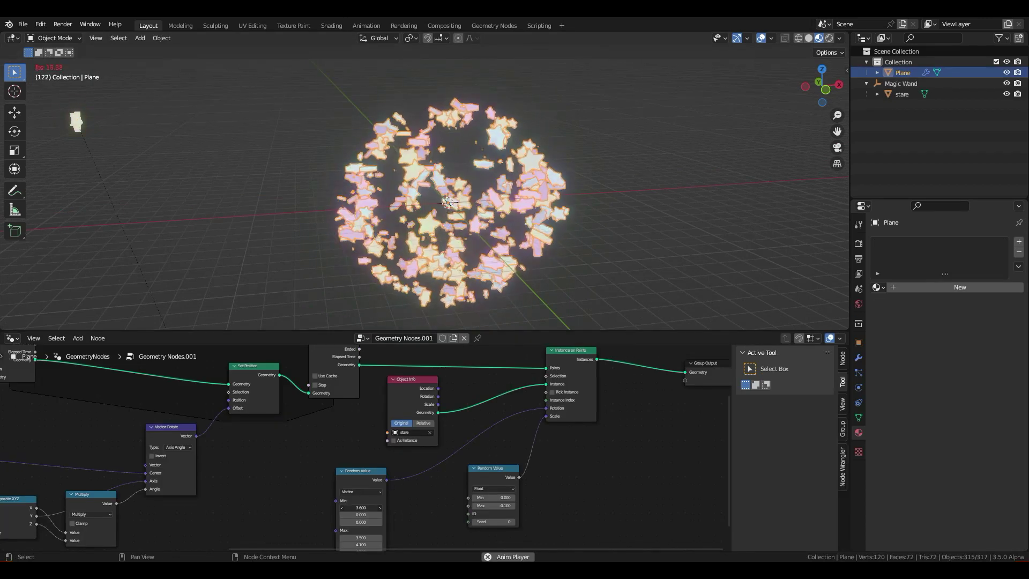
middle_click_drag(366, 508, 567, 475)
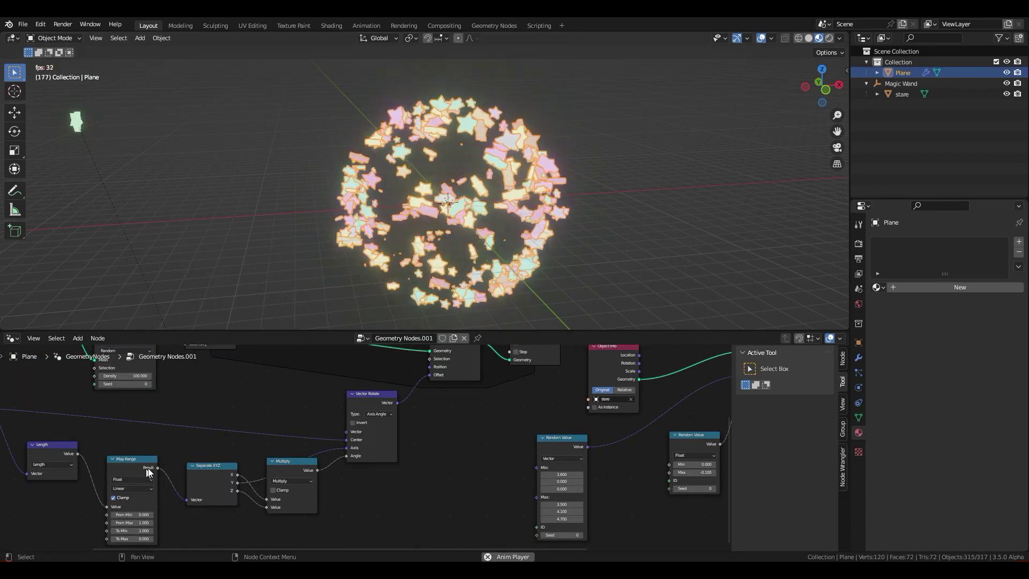
middle_click_drag(150, 471, 181, 466)
left_click_drag(163, 525, 185, 525)
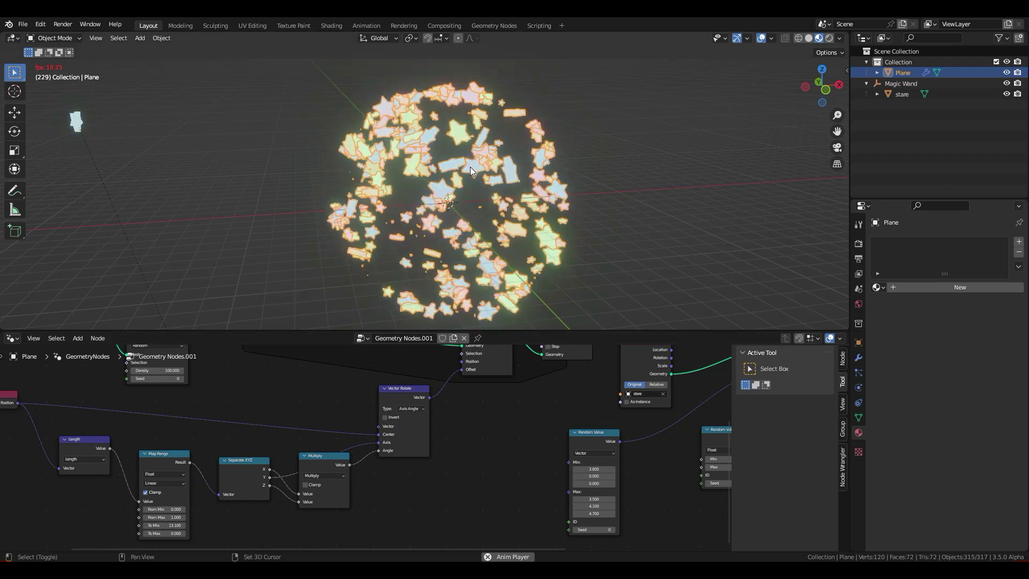
middle_click_drag(471, 166, 391, 210)
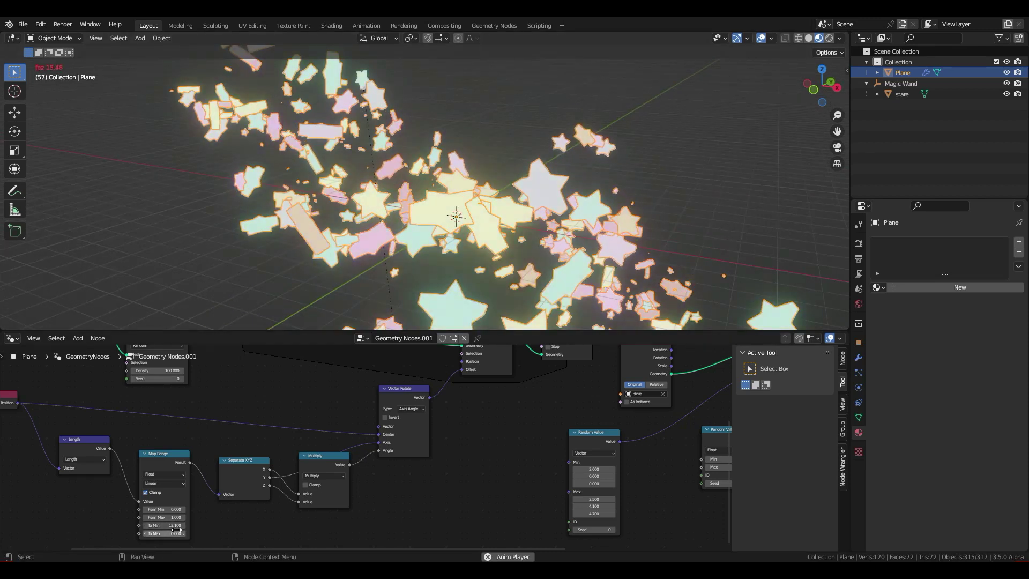
left_click_drag(176, 530, 182, 530)
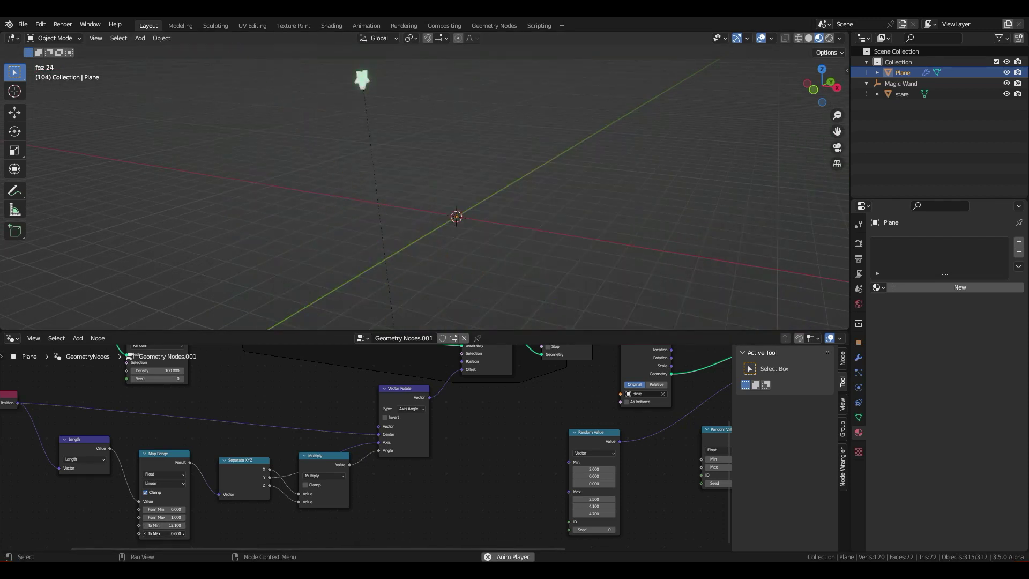